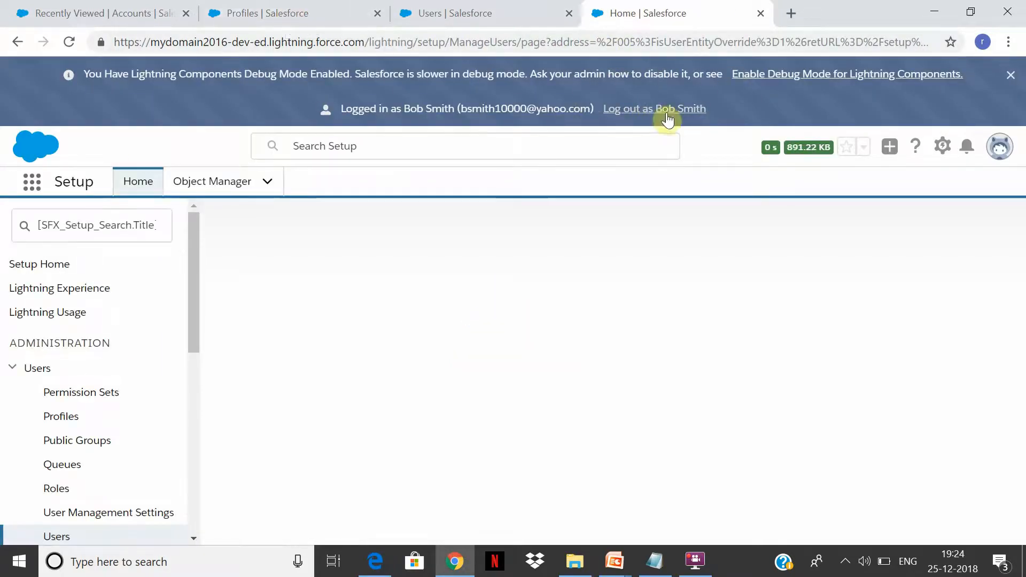
- Log out of the impersonated user's session and log back in to Salesforce with the saved administrator credentials
left_click(664, 109)
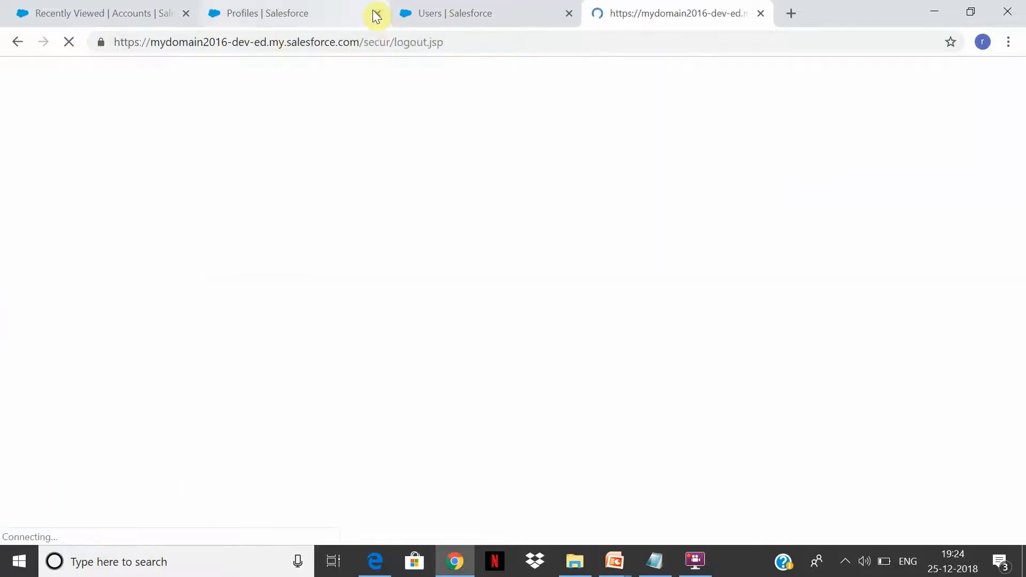
left_click(372, 9)
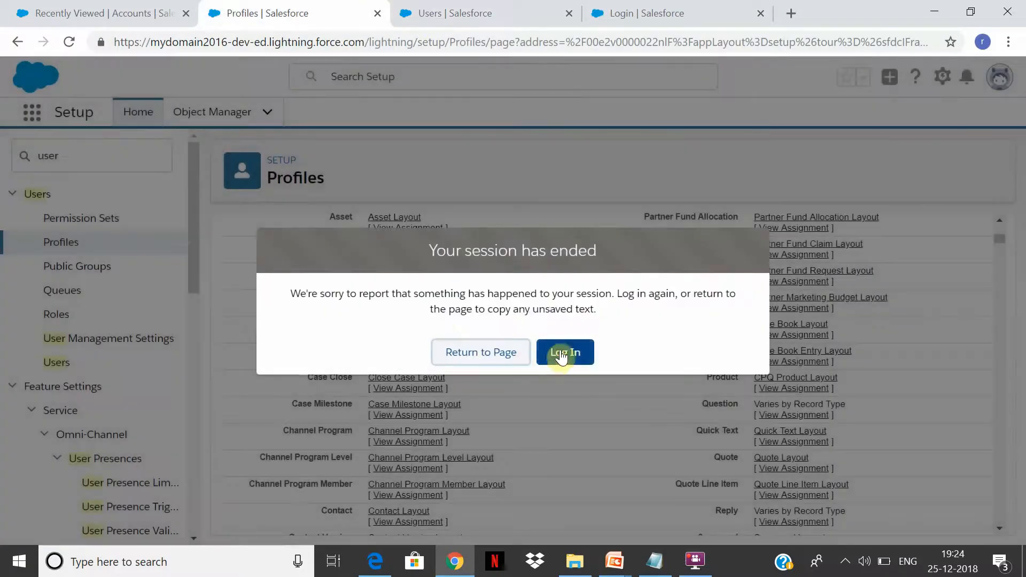
left_click(561, 353)
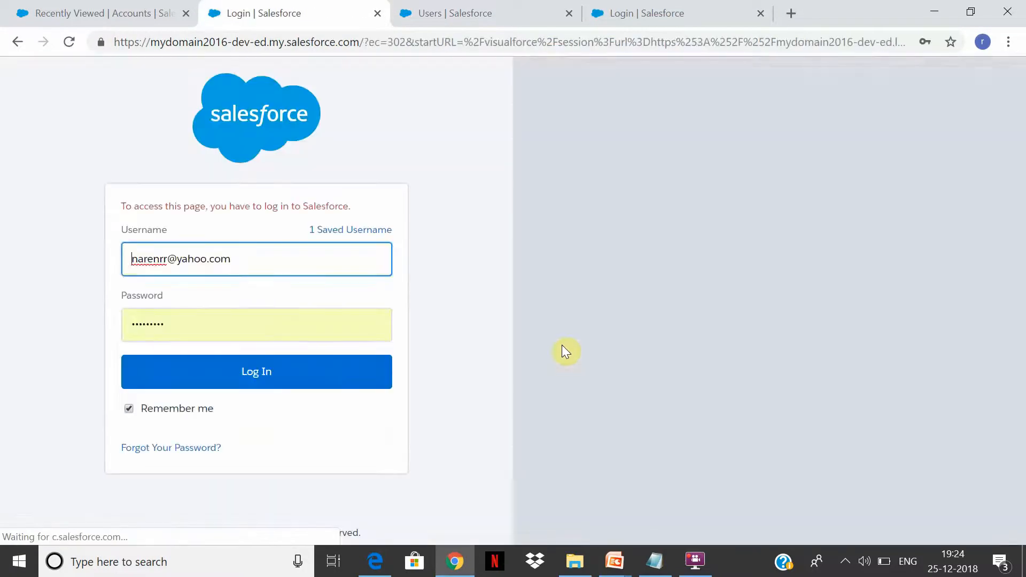
left_click(319, 371)
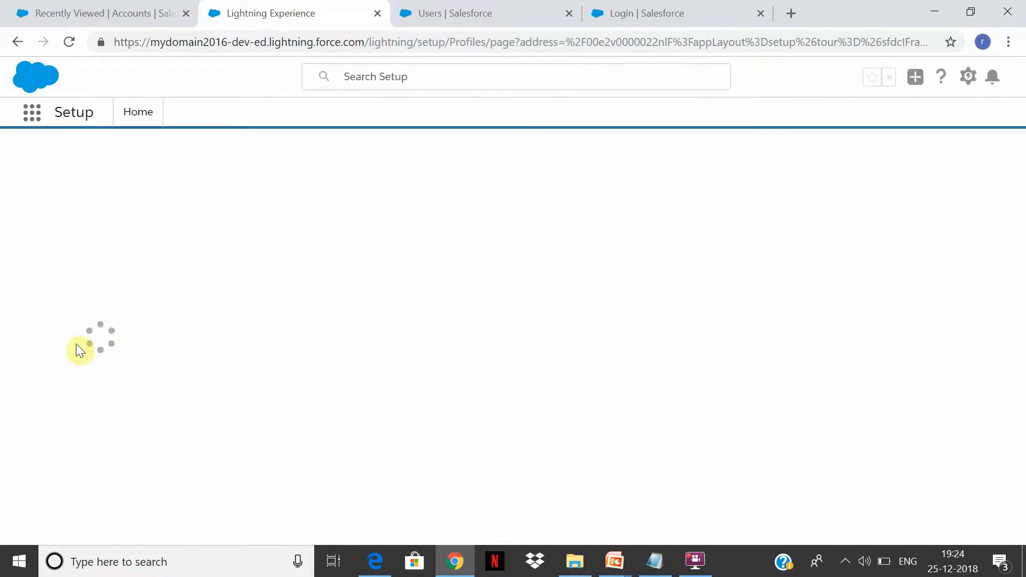
- Search Setup for "Profile" and open the list of user profiles
left_click(79, 170)
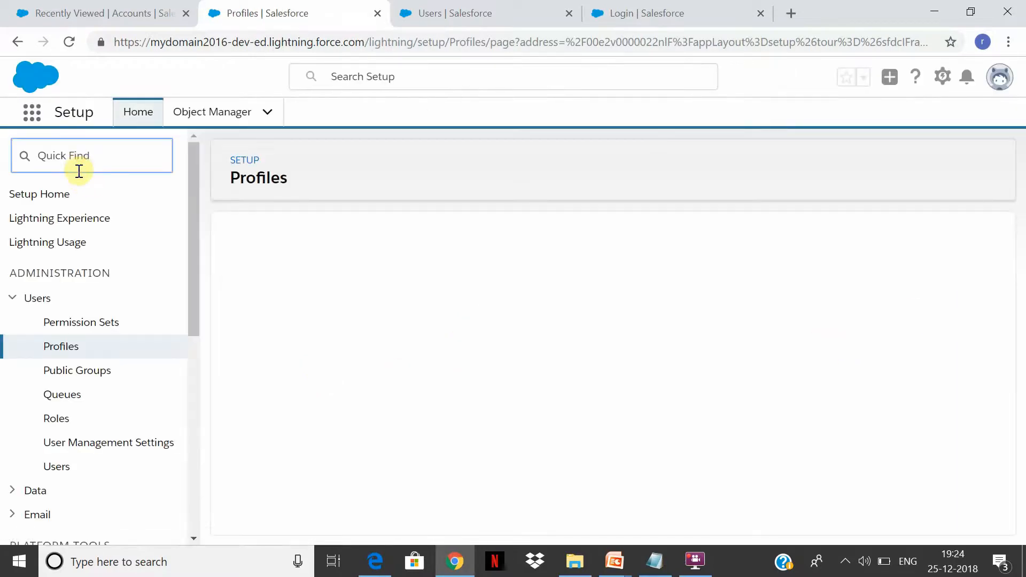
type("Po")
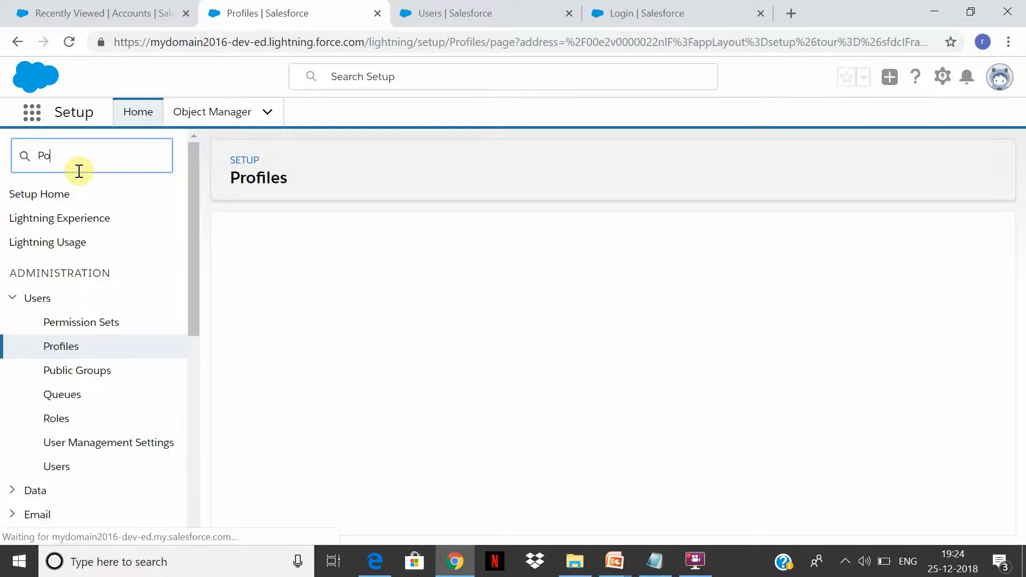
key("BackSpace")
type("rofile")
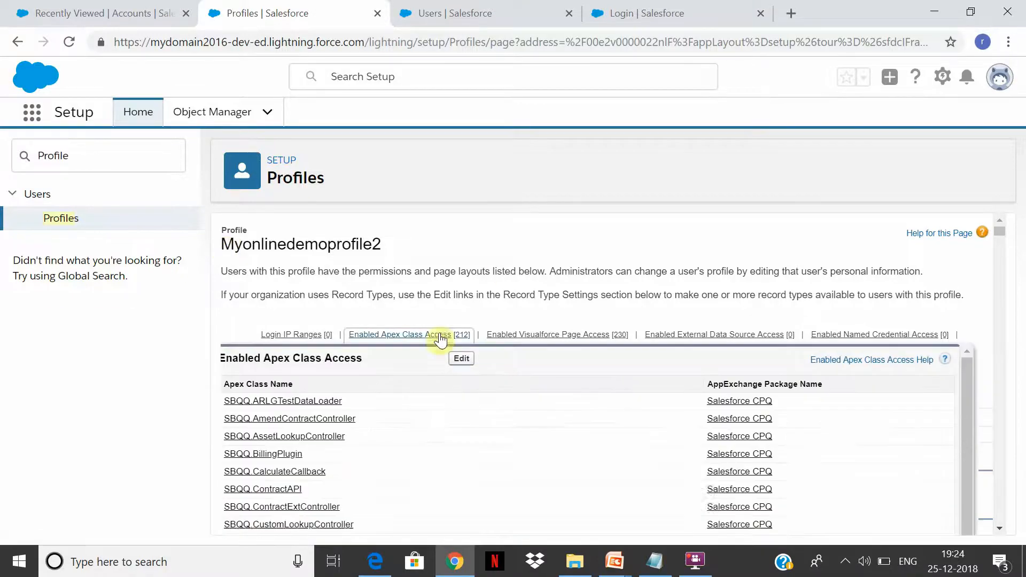
left_click(478, 376)
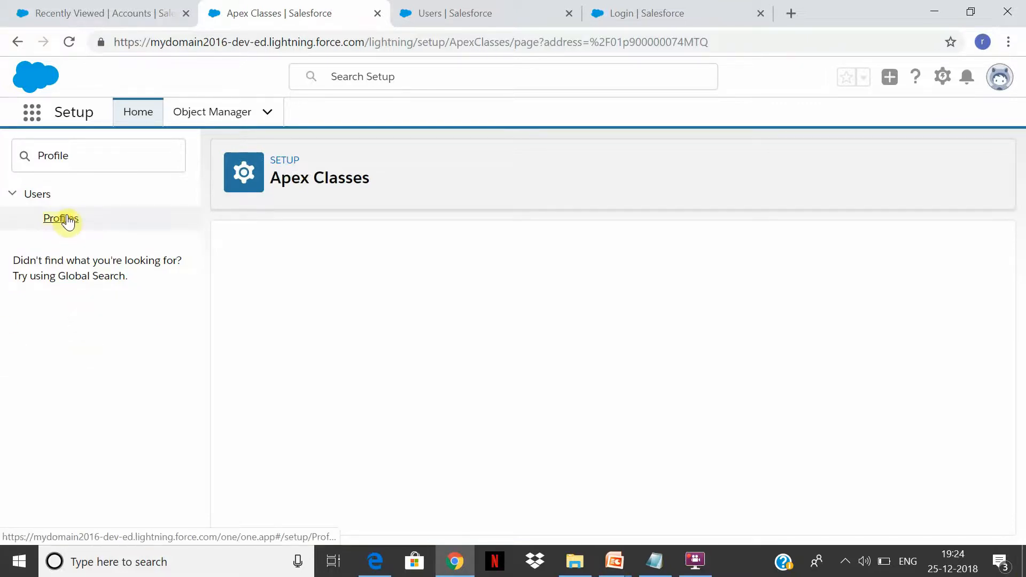
left_click(67, 220)
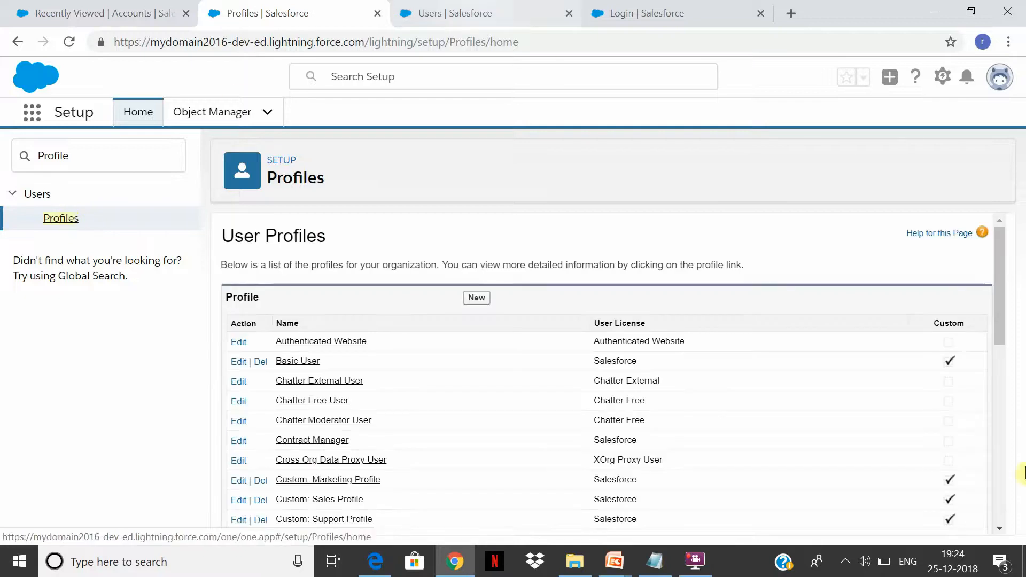
- Open the custom profile Myonlinedemoprofile2 for editing
left_click_drag(998, 252, 998, 386)
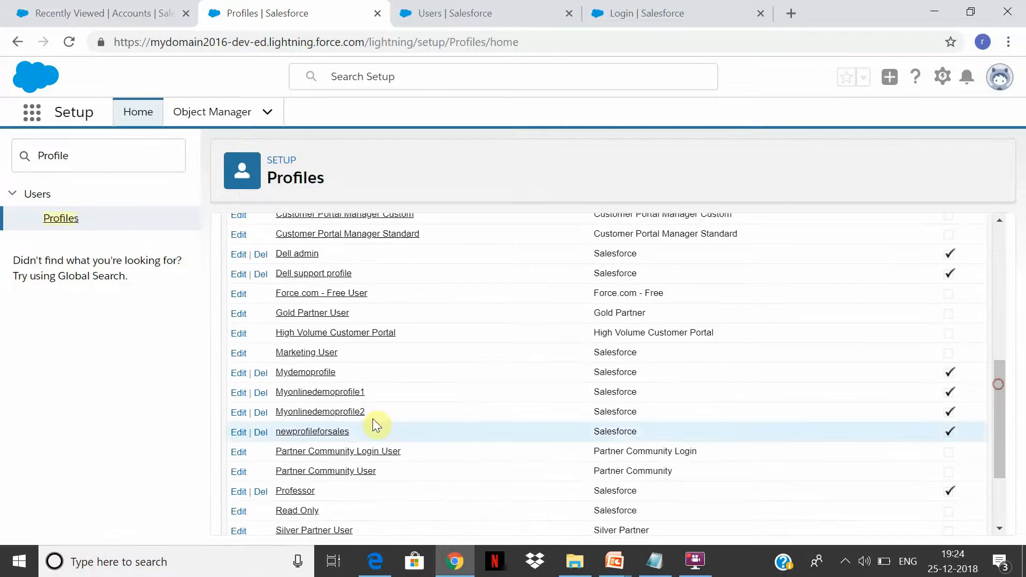
left_click(242, 413)
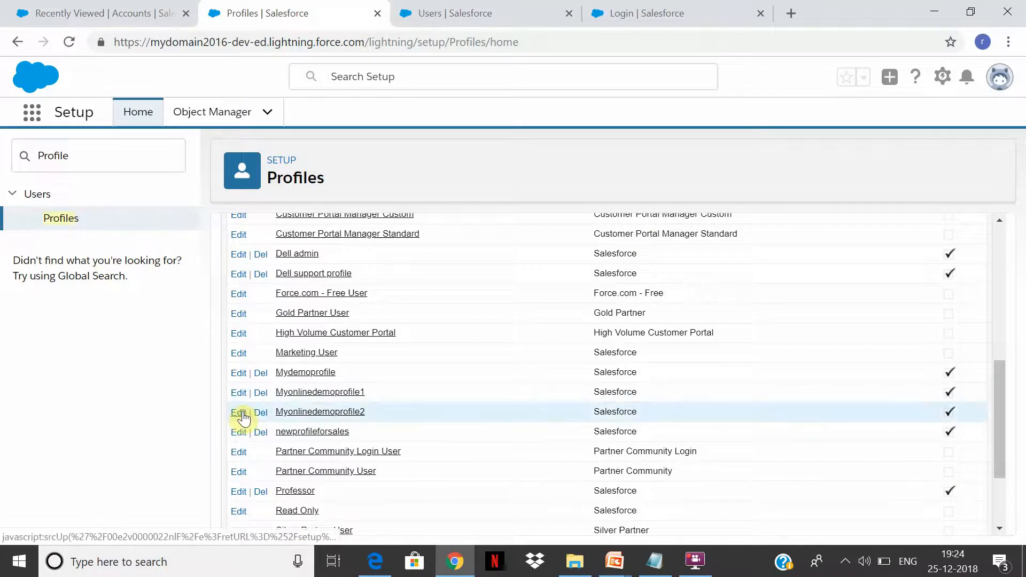
left_click(237, 414)
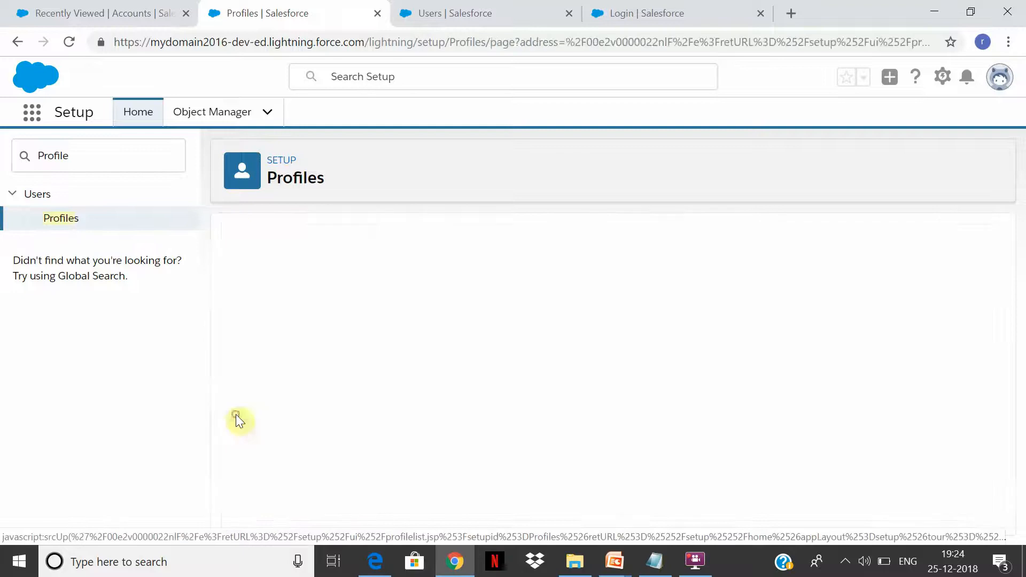
left_click(706, 571)
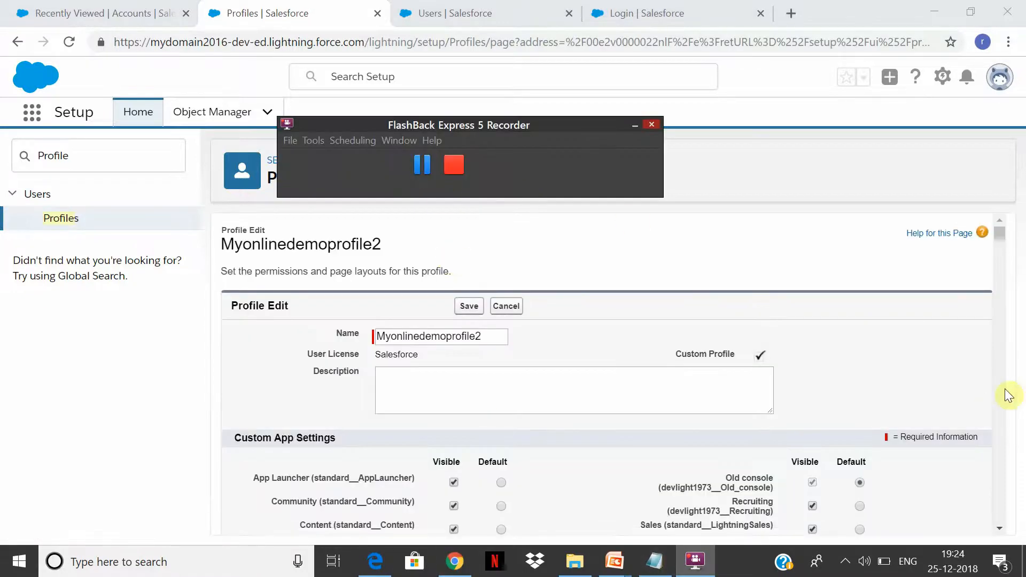
- Grant Create, Edit and Delete permissions on Studentmarks2s and the Studentmasters object directly below it, and save the profile
left_click(1000, 513)
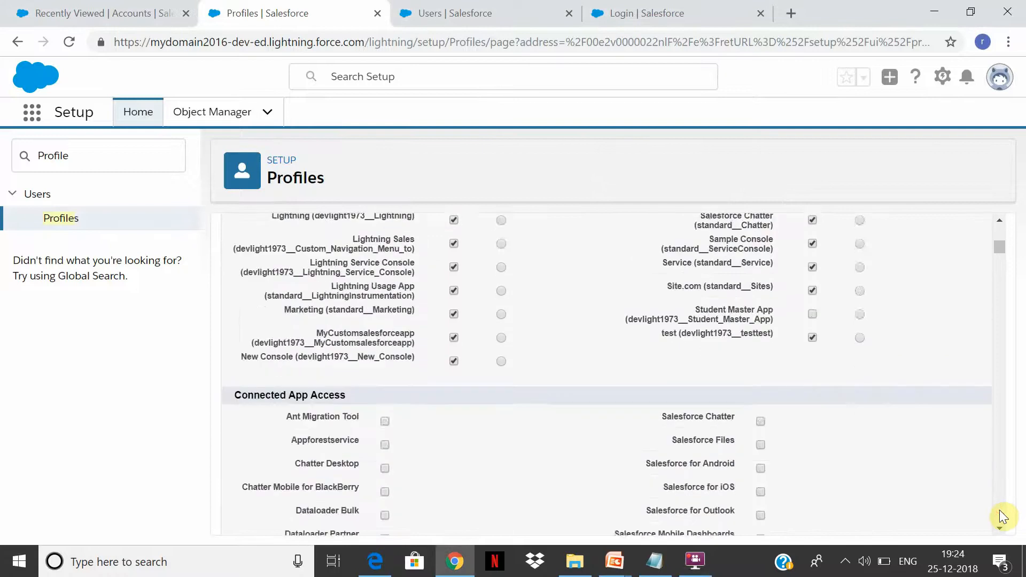
left_click_drag(1000, 514, 1000, 516)
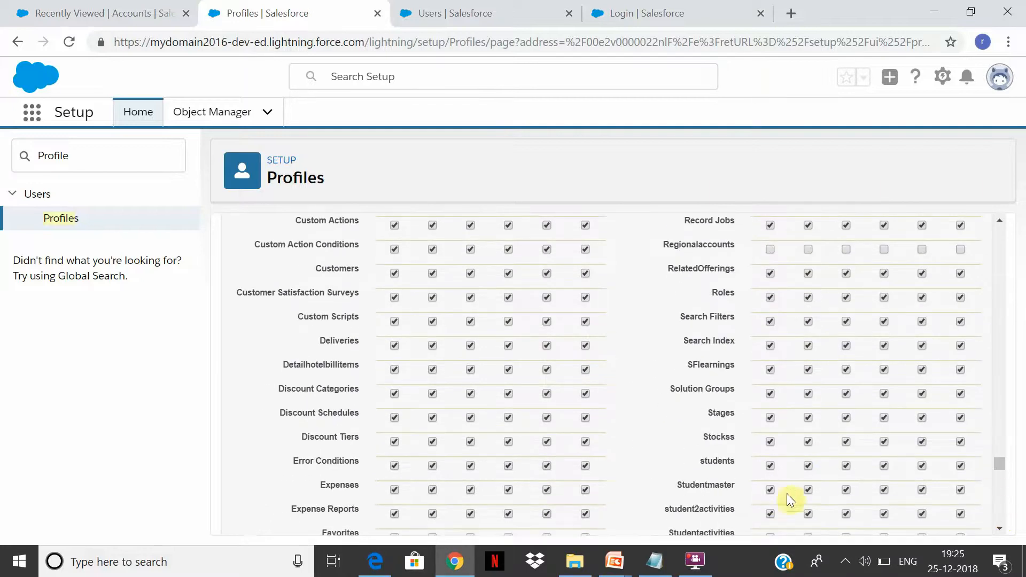
mouse_move(998, 463)
left_mouse_down()
mouse_move(1021, 216)
mouse_move(992, 505)
mouse_move(1001, 479)
mouse_move(1001, 501)
mouse_move(1013, 490)
mouse_move(1010, 475)
left_mouse_up()
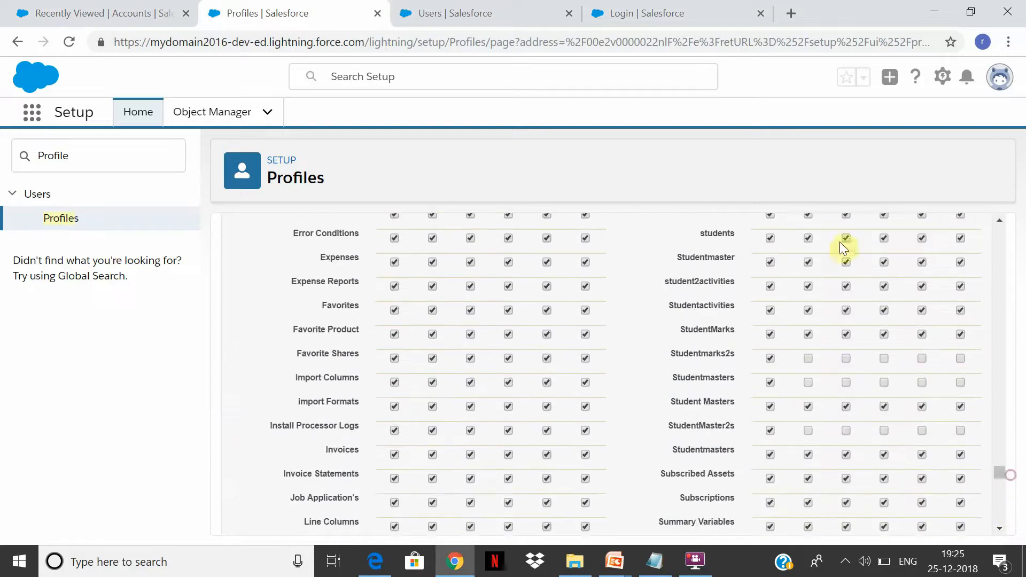
left_click(808, 359)
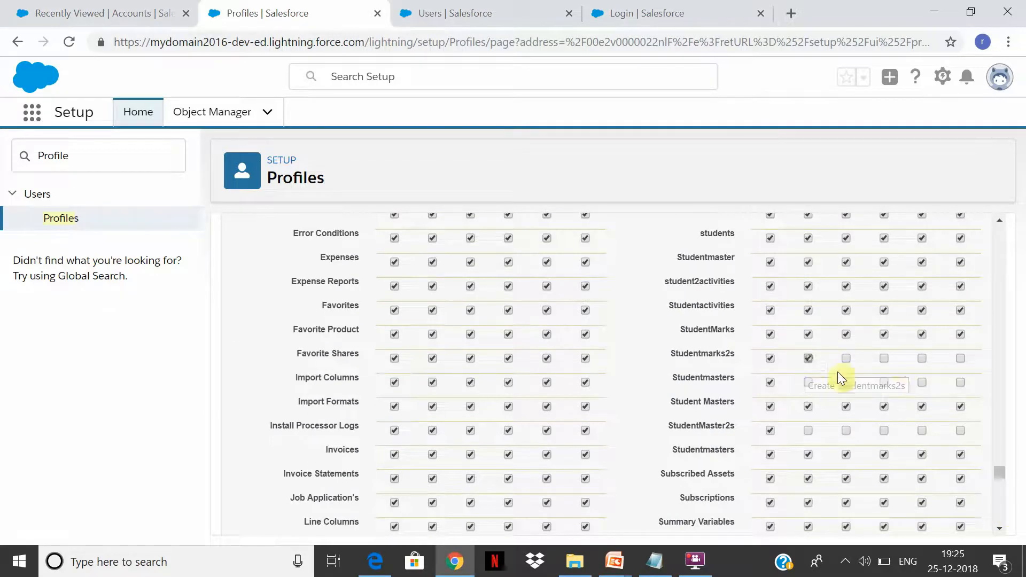
left_click(846, 359)
left_click(807, 383)
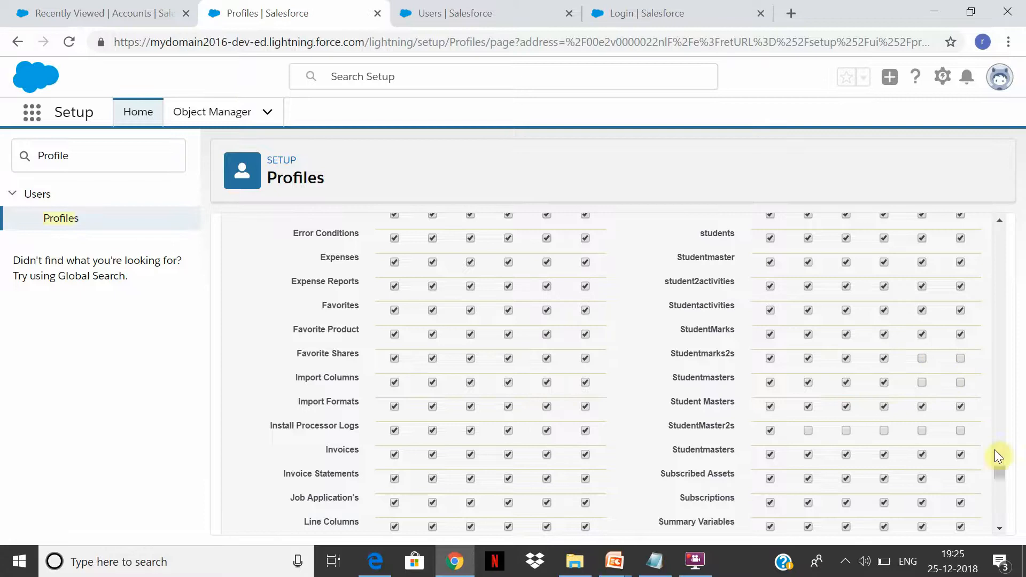
left_click_drag(1000, 475, 1000, 232)
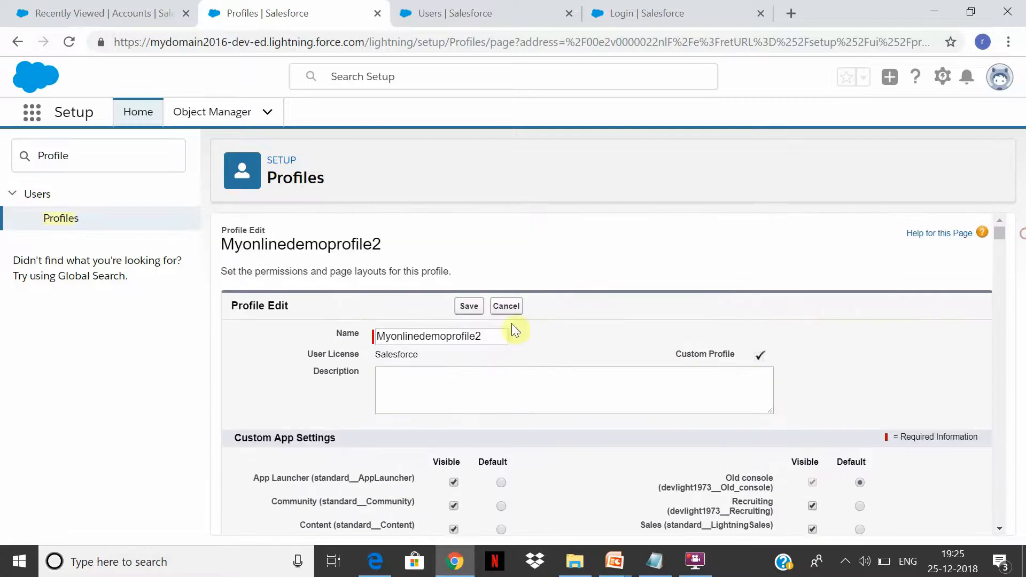
left_click(468, 305)
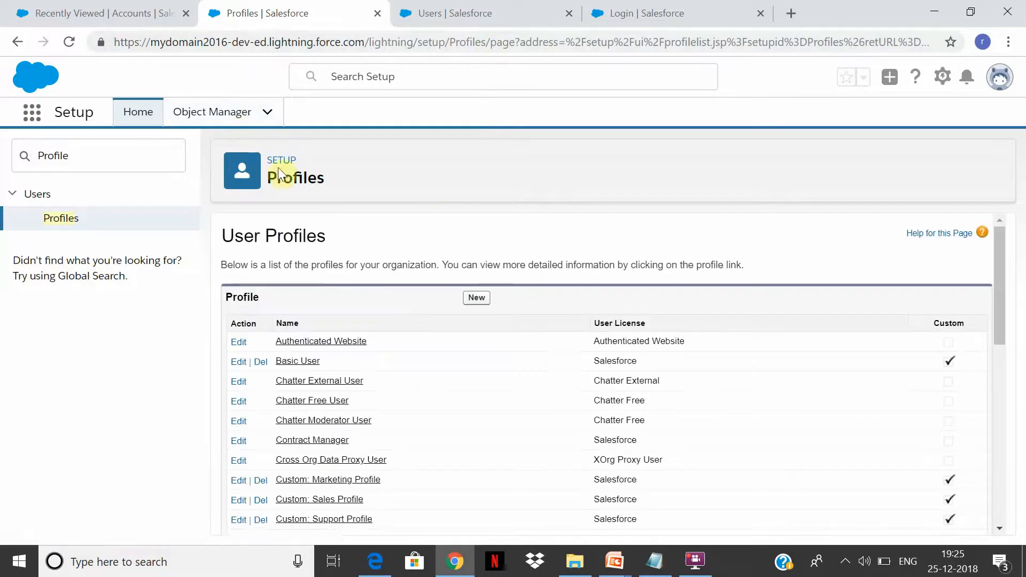
- Switch to Salesforce Classic and open its Setup home page
left_click(142, 159)
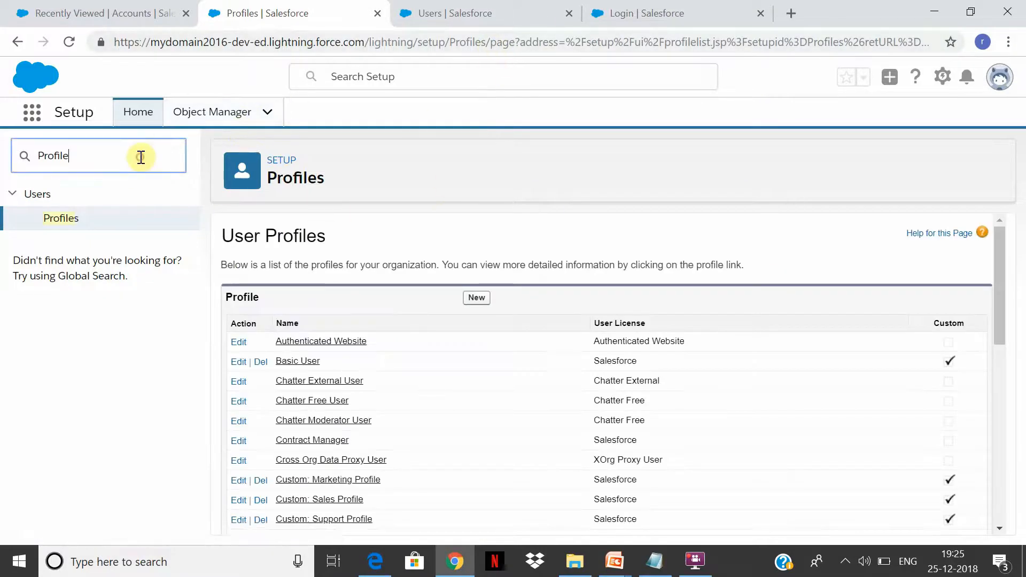
left_click(1002, 92)
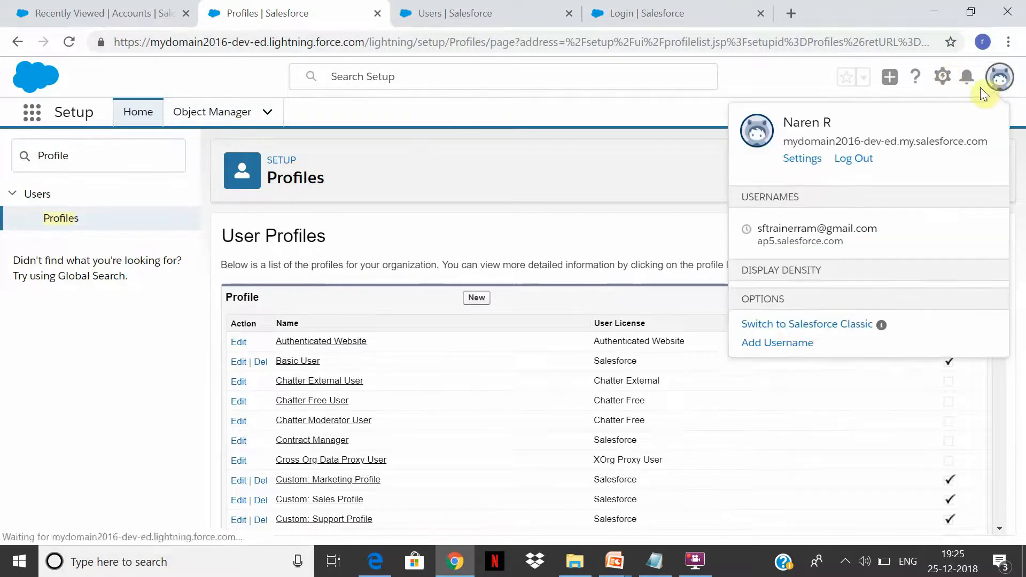
left_click(795, 380)
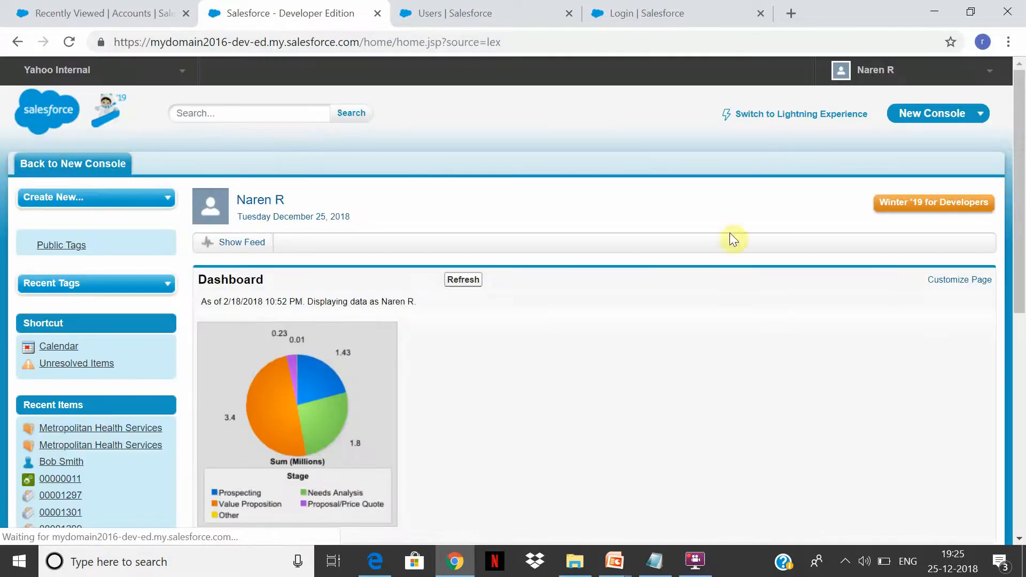
left_click(876, 70)
left_click(845, 134)
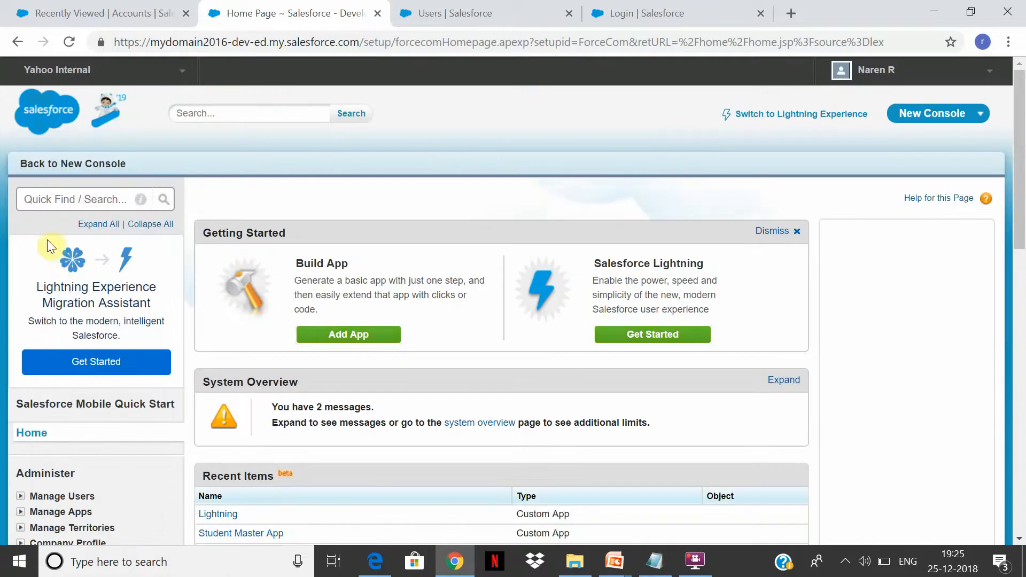
- Search Setup for "sharing" and open Sharing Settings
left_click(81, 199)
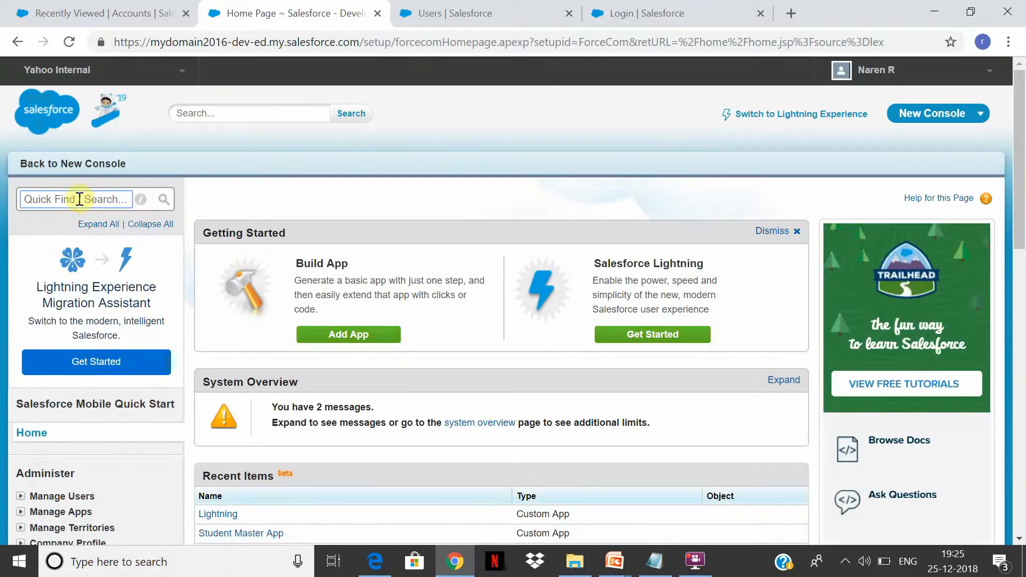
type("sharin")
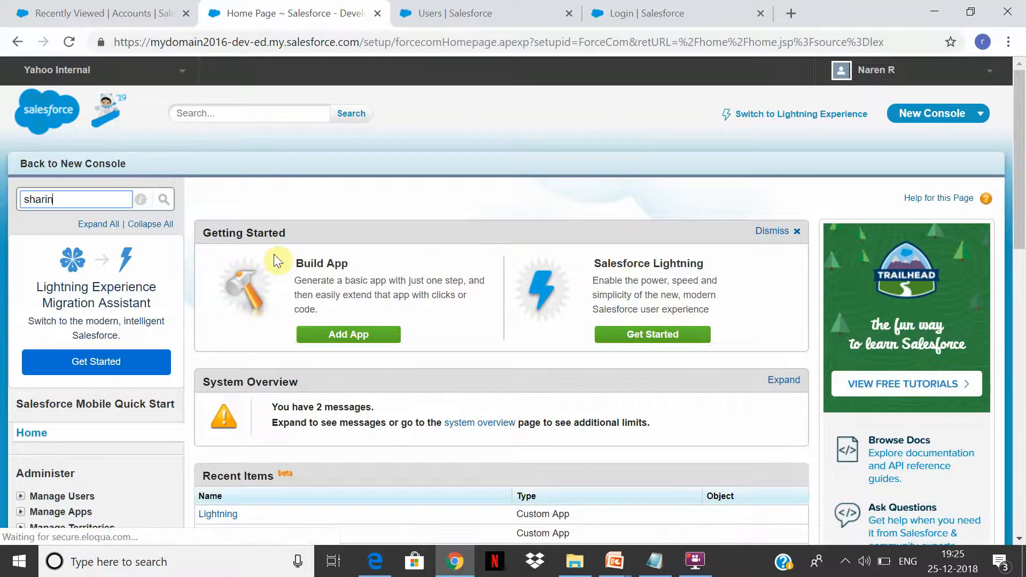
type("g")
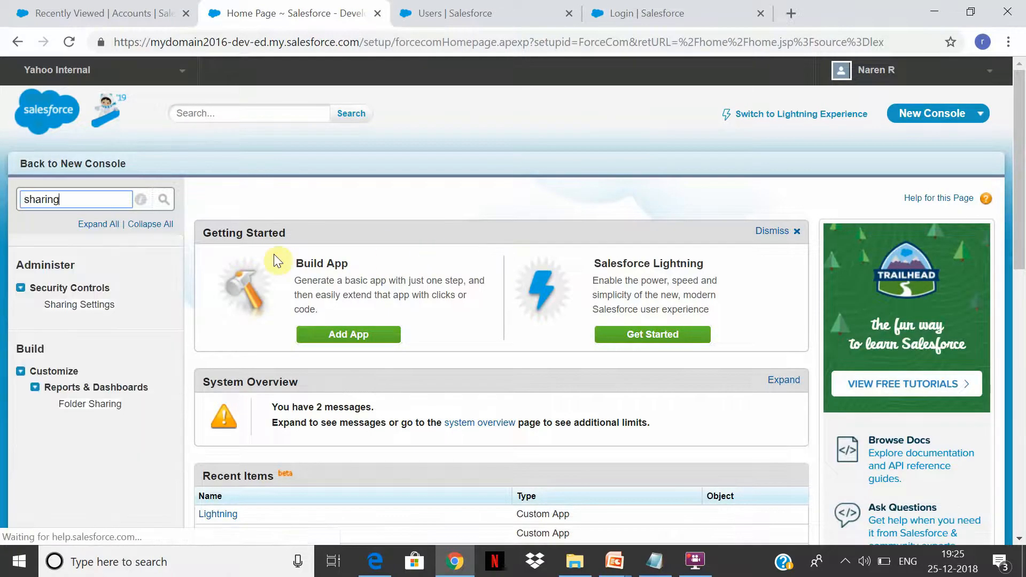
left_click(80, 308)
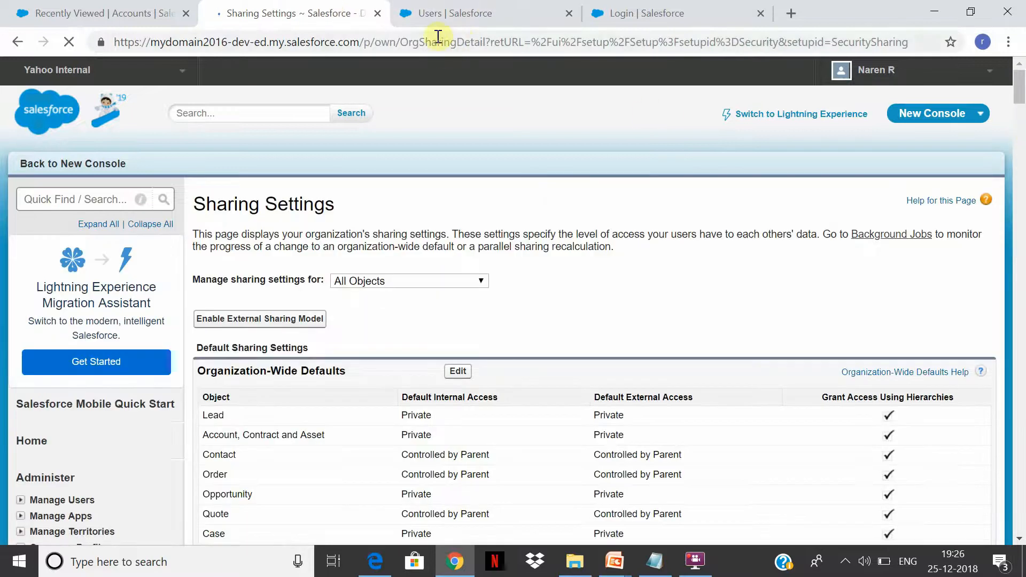
- Duplicate the Sharing Settings browser tab, search Setup for "role" in the copy and open the Roles page under Manage Users
right_click(297, 13)
left_click(373, 72)
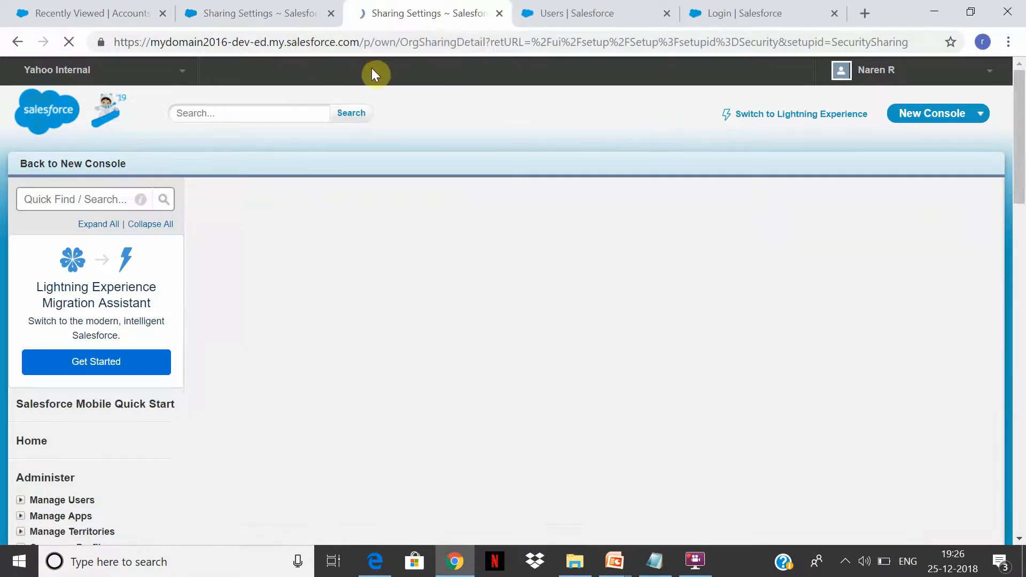
left_click(85, 205)
type("r")
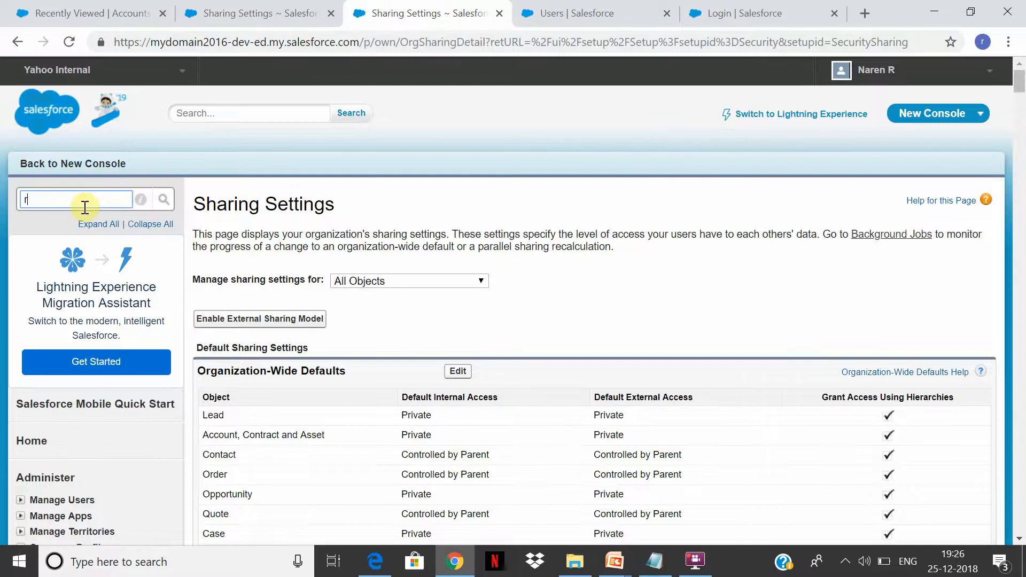
type("o")
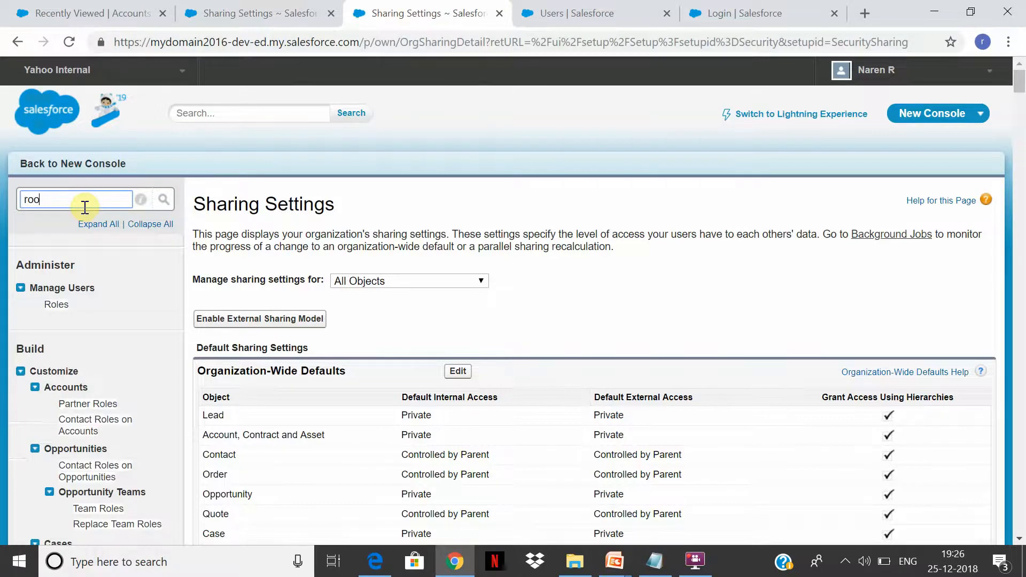
type("ll")
type("le")
left_click(58, 305)
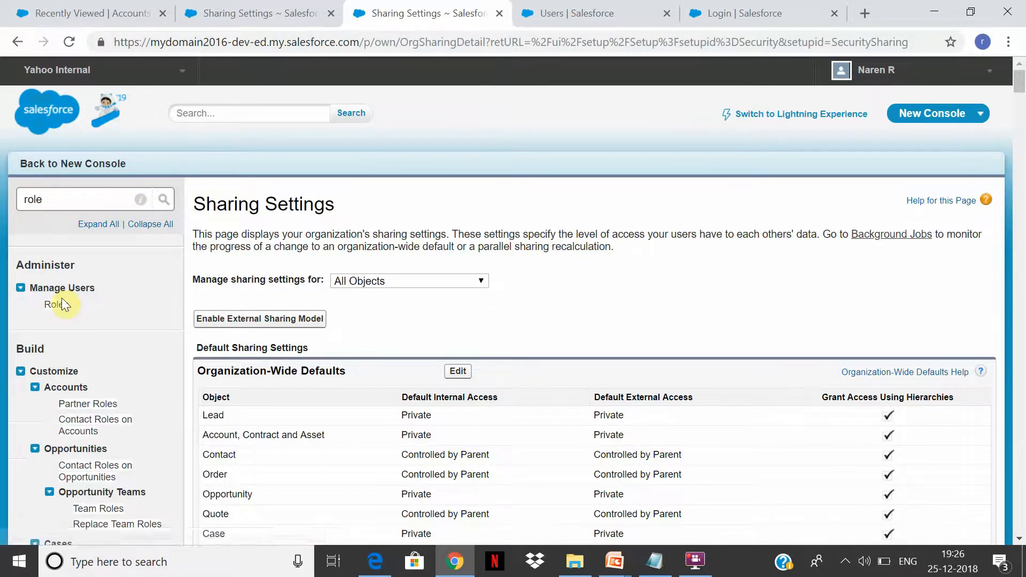
left_click(59, 307)
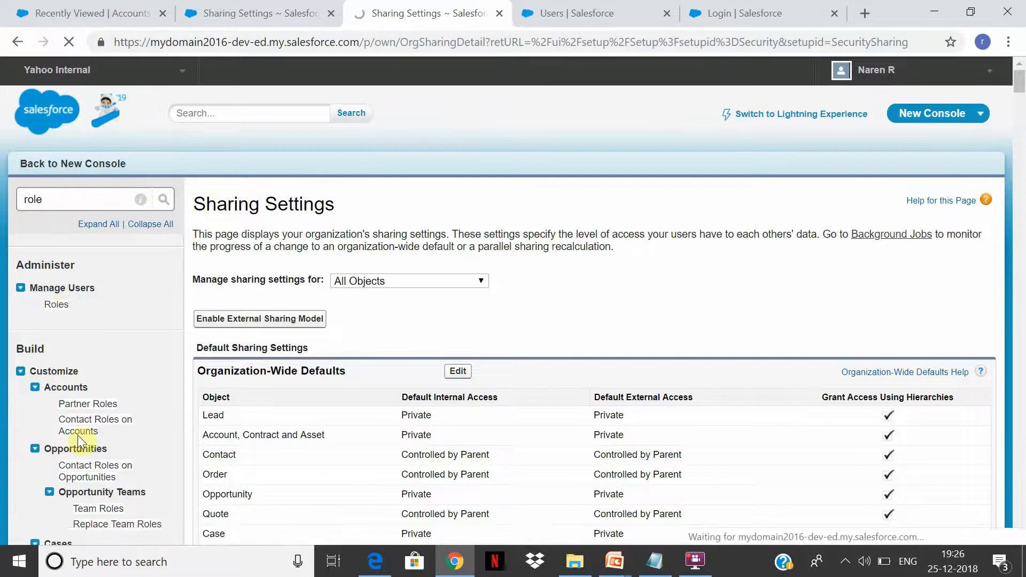
scroll(806, 199, "down", 10)
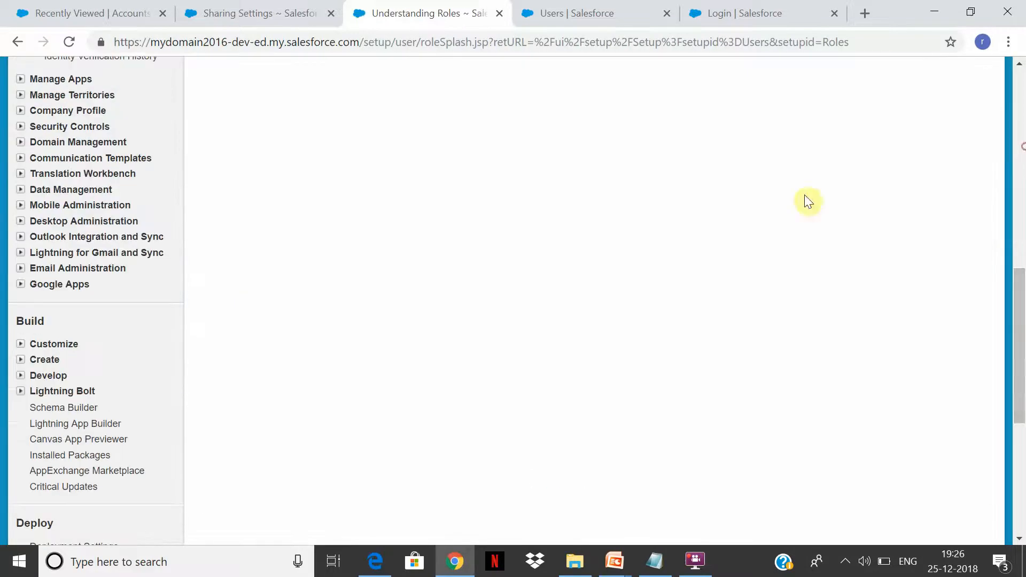
left_click_drag(1022, 401, 1022, 307)
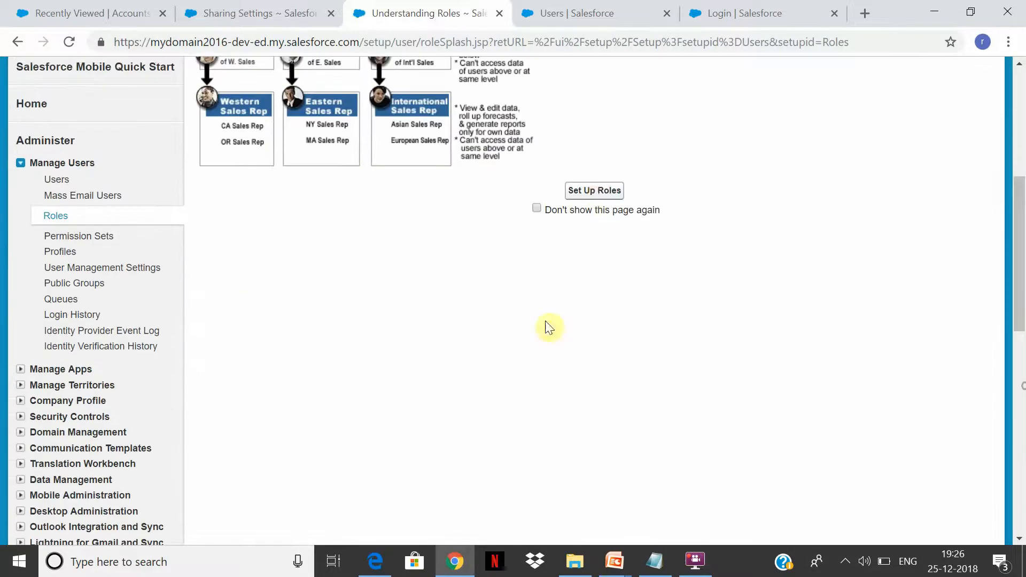
- Open the role hierarchy, expand CEO, and review the CFO role's assigned users and the search options for available users
left_click(600, 191)
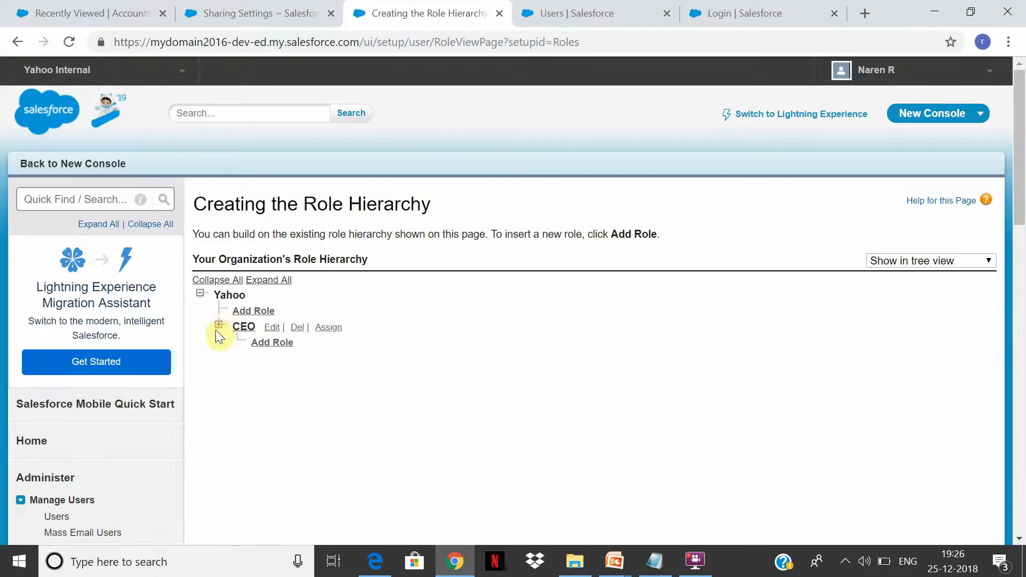
left_click(218, 325)
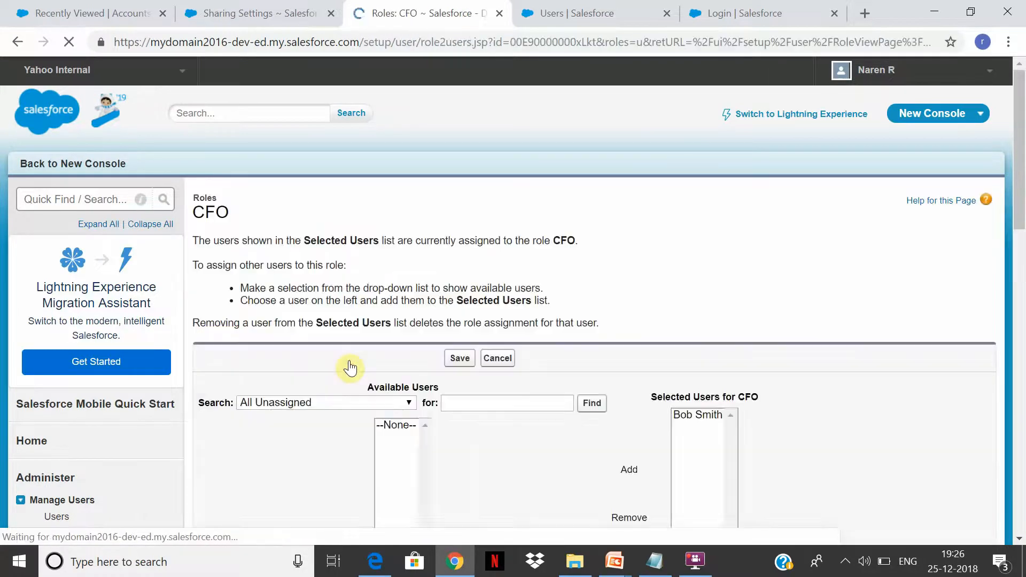
left_click(446, 441)
scroll(445, 441, "down", 1)
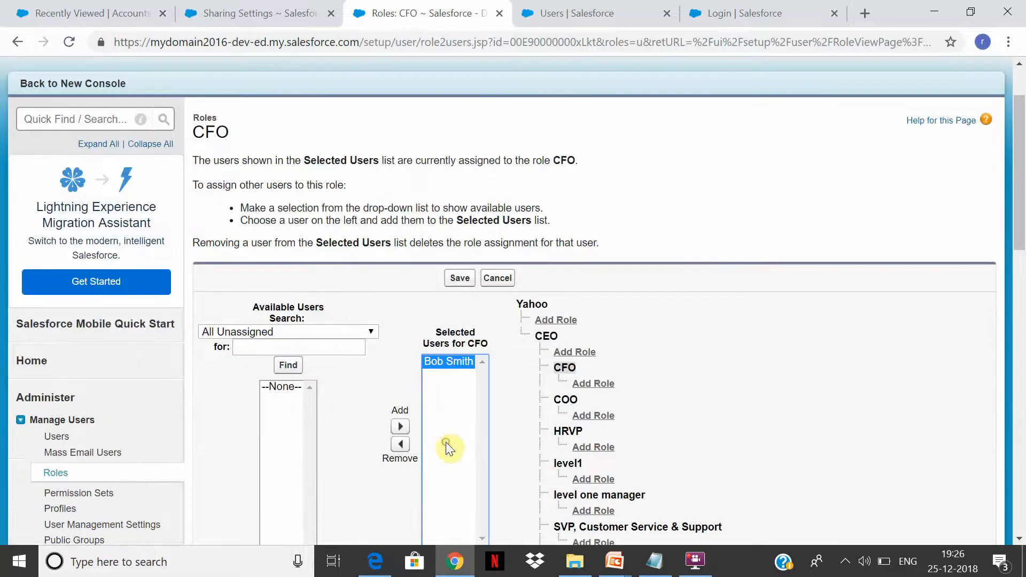
left_click(367, 335)
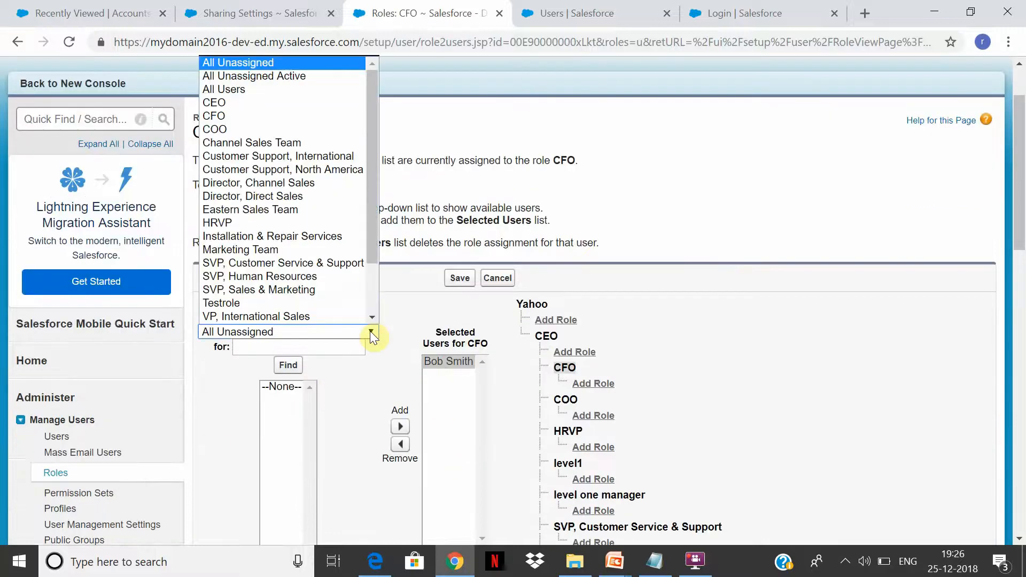
left_click(369, 332)
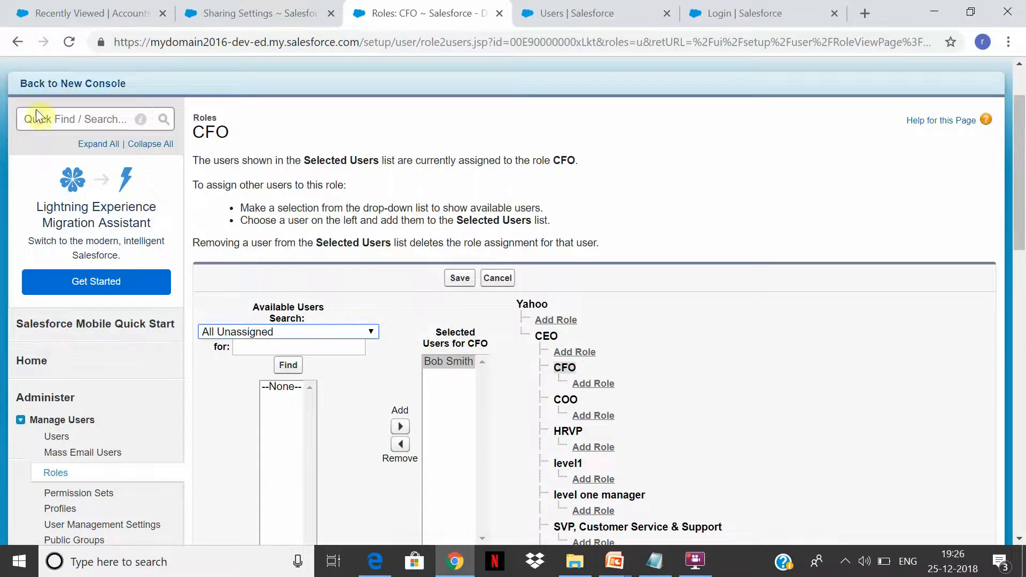
left_click(18, 42)
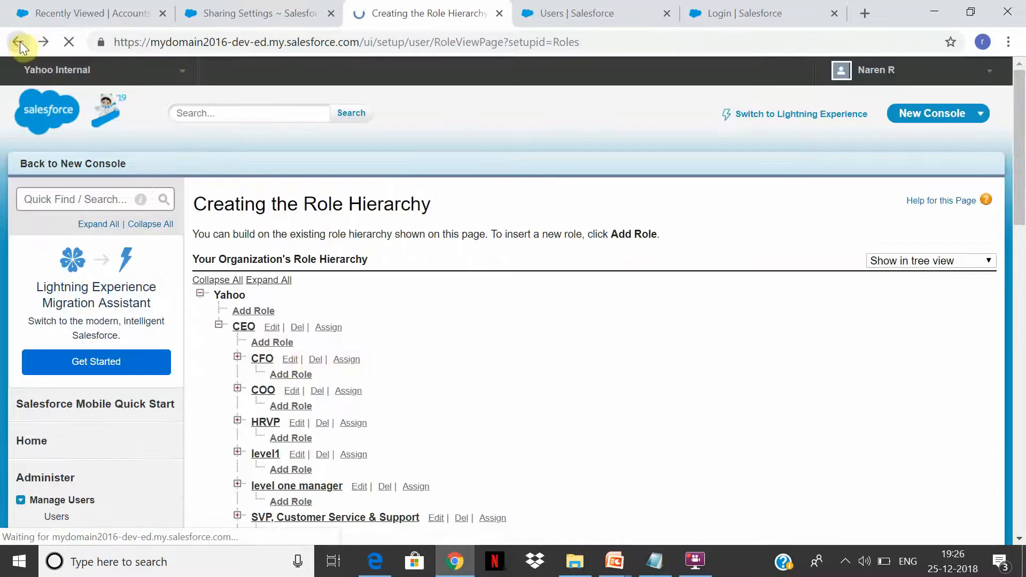
- Remove the first listed user from the COO role's selected users and save the assignment
left_click(348, 392)
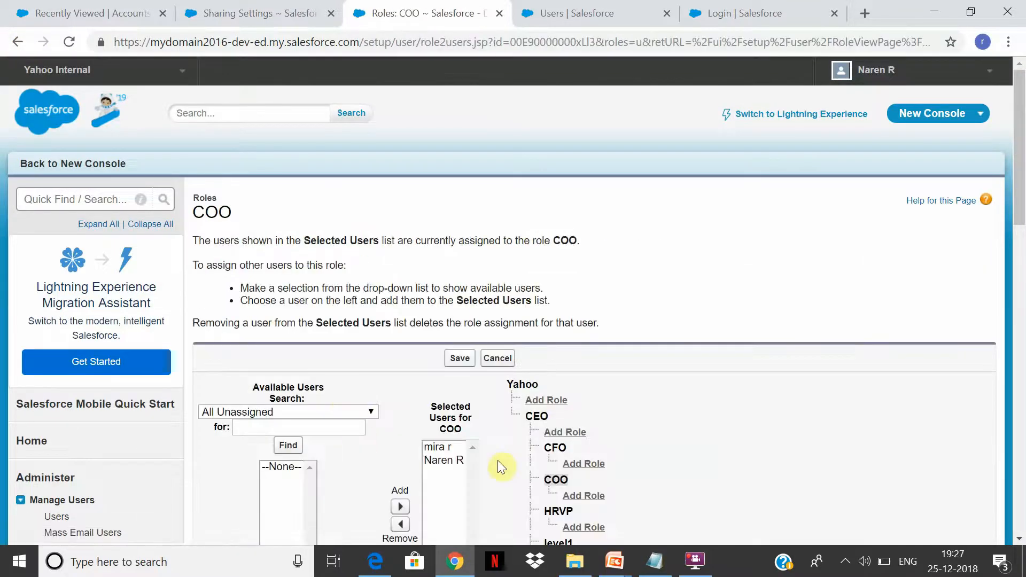
scroll(451, 468, "down", 2)
left_click(447, 453)
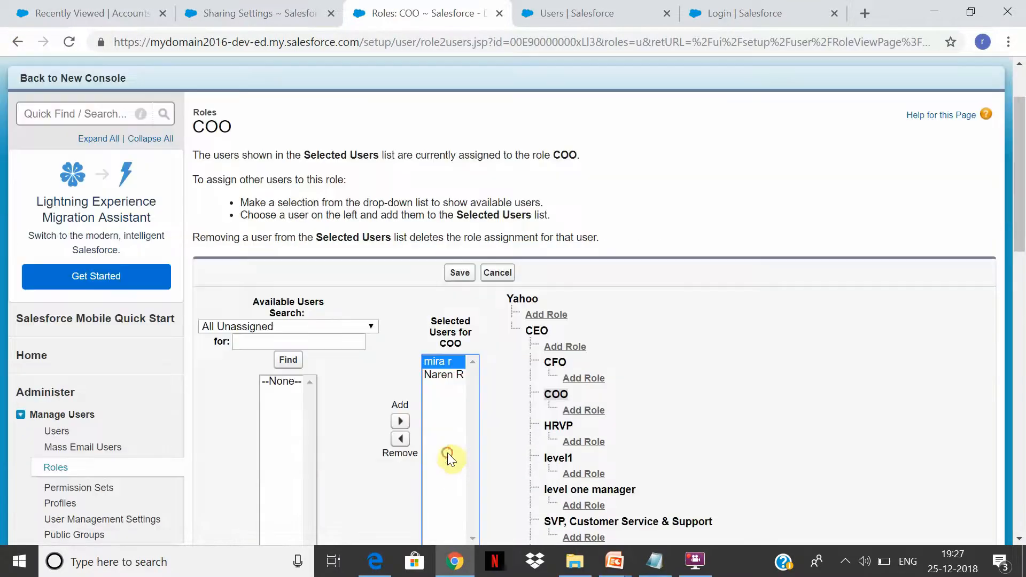
left_click(400, 440)
left_click(457, 256)
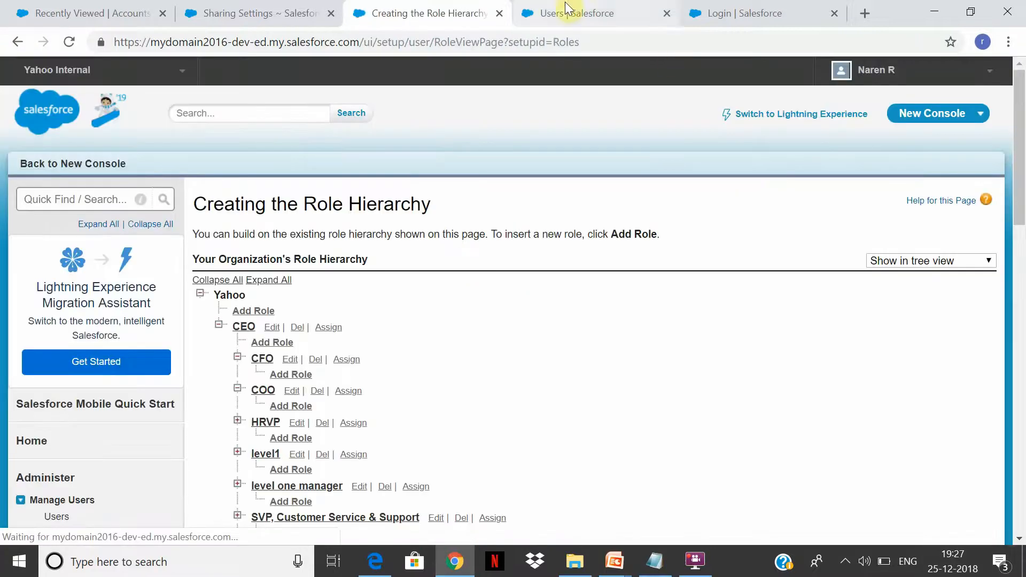
- Open the CFO user's record for editing from the Users list and examine the available Role and Profile options
left_click(568, 8)
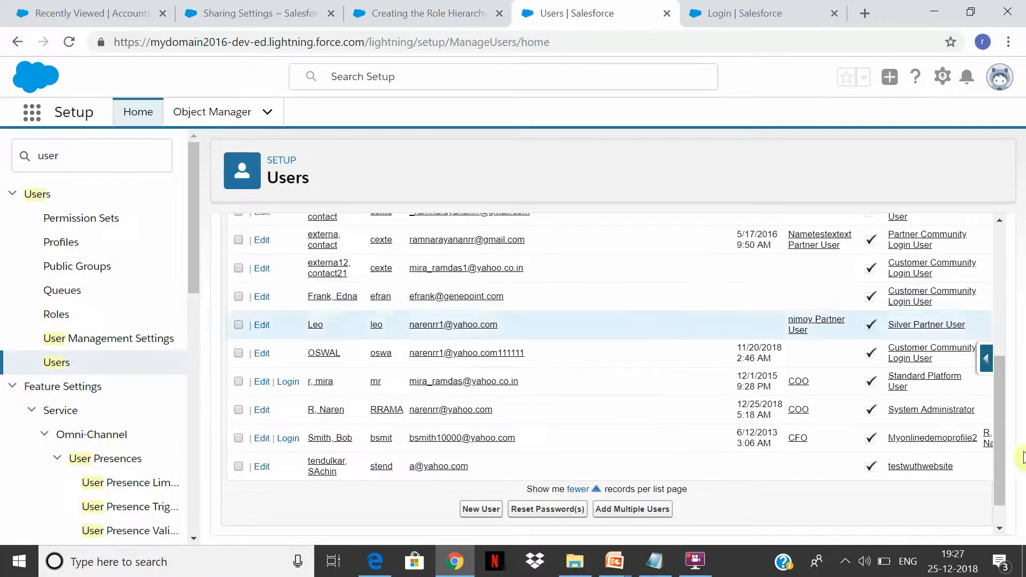
left_click(260, 441)
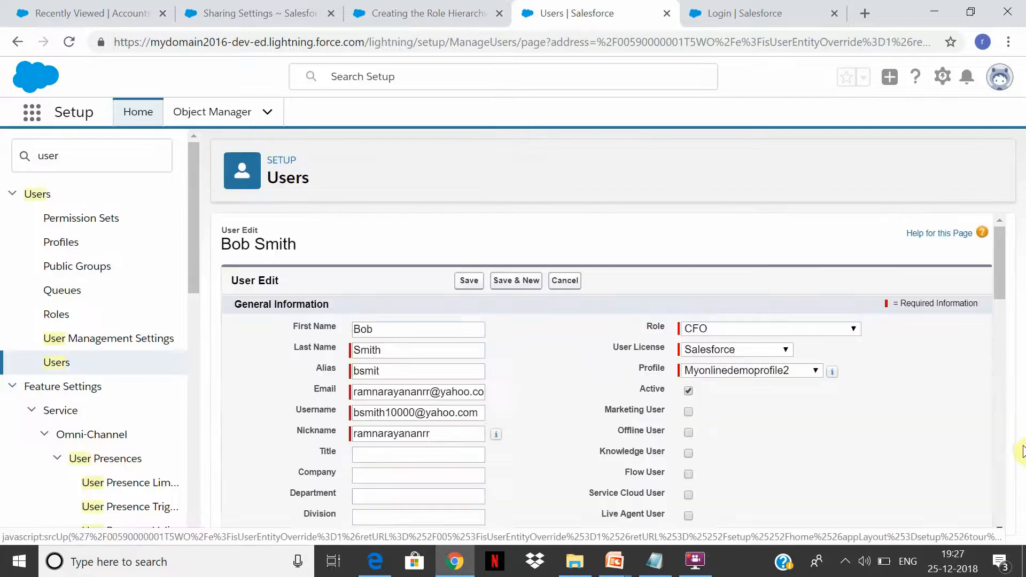
left_click(857, 328)
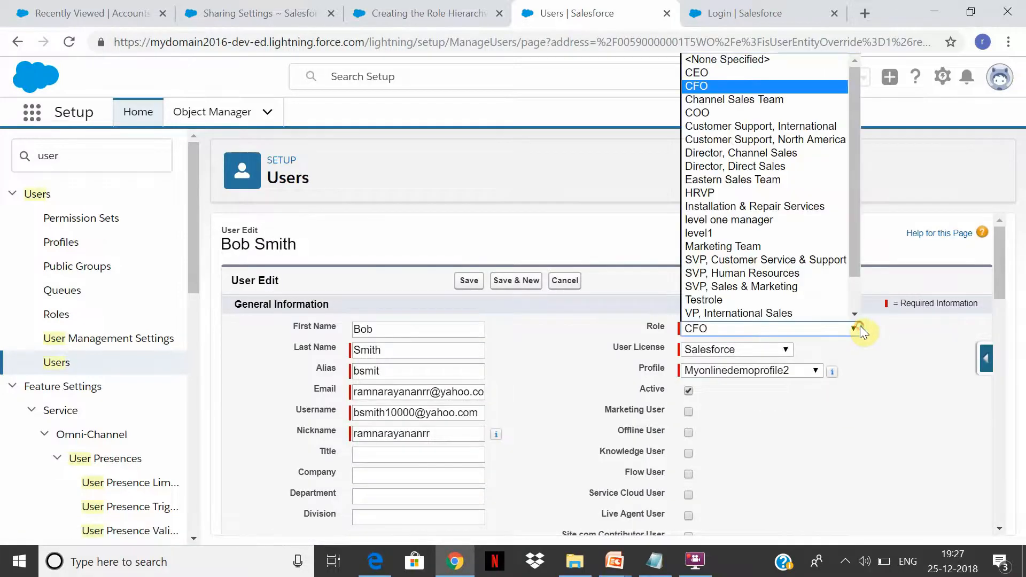
left_click(860, 329)
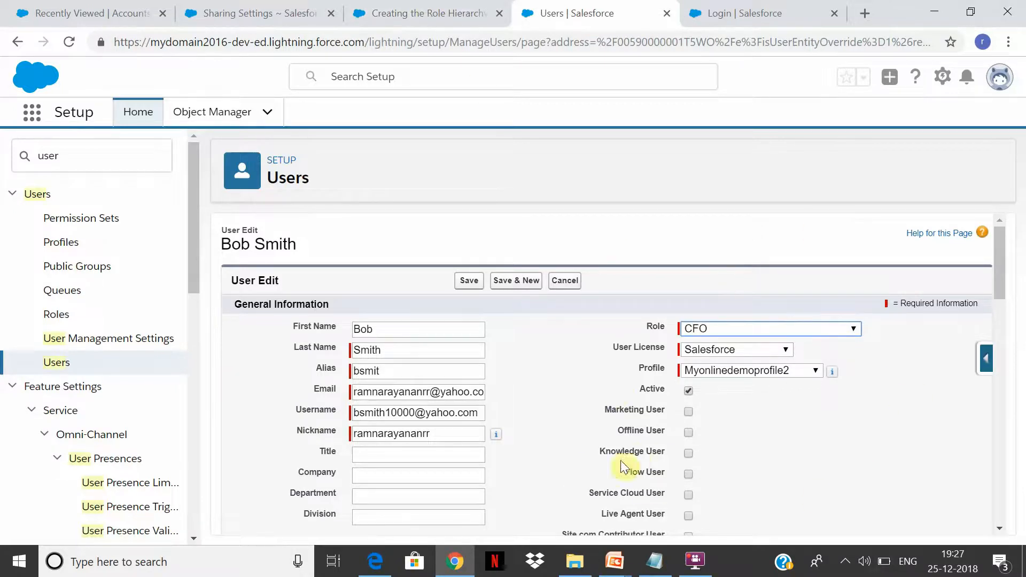
left_click(797, 375)
left_click(797, 375)
- Review the role hierarchy alongside the organization-wide defaults in Sharing Settings, searching Setup for "sharing" to locate that page
left_click(435, 9)
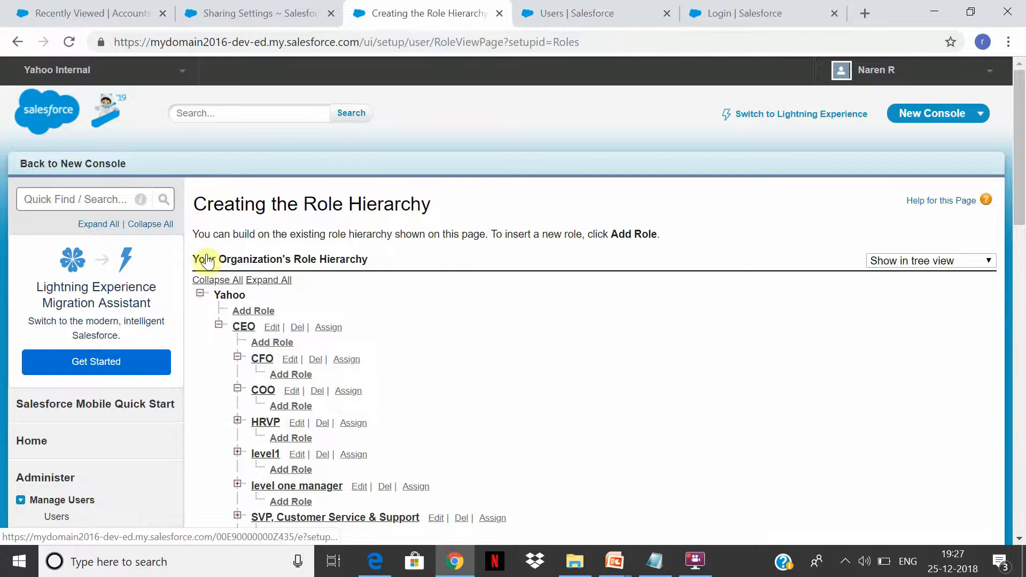
left_click(235, 11)
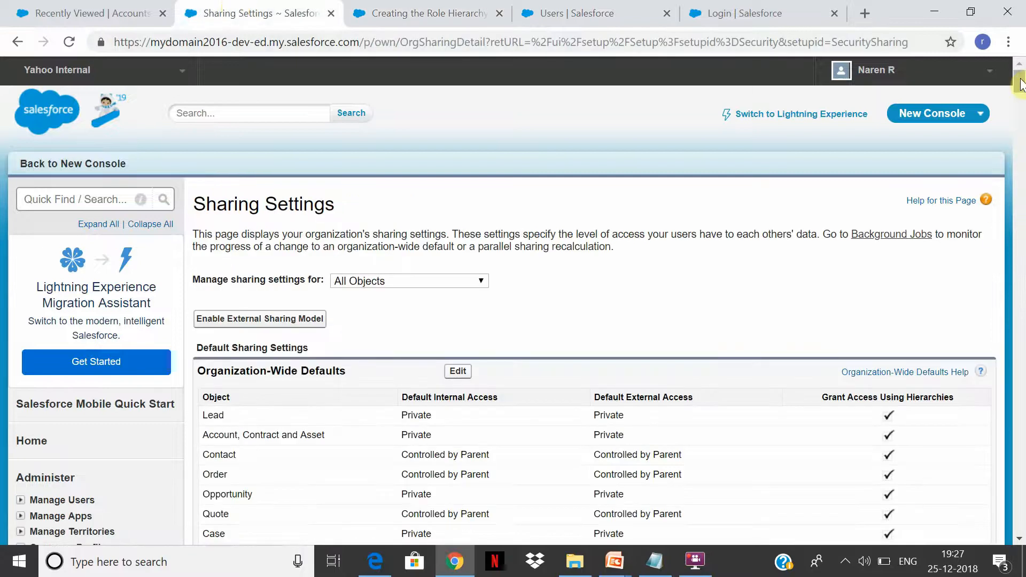
mouse_move(1019, 89)
left_mouse_down()
mouse_move(1020, 119)
mouse_move(1021, 85)
left_mouse_up()
left_click(70, 202)
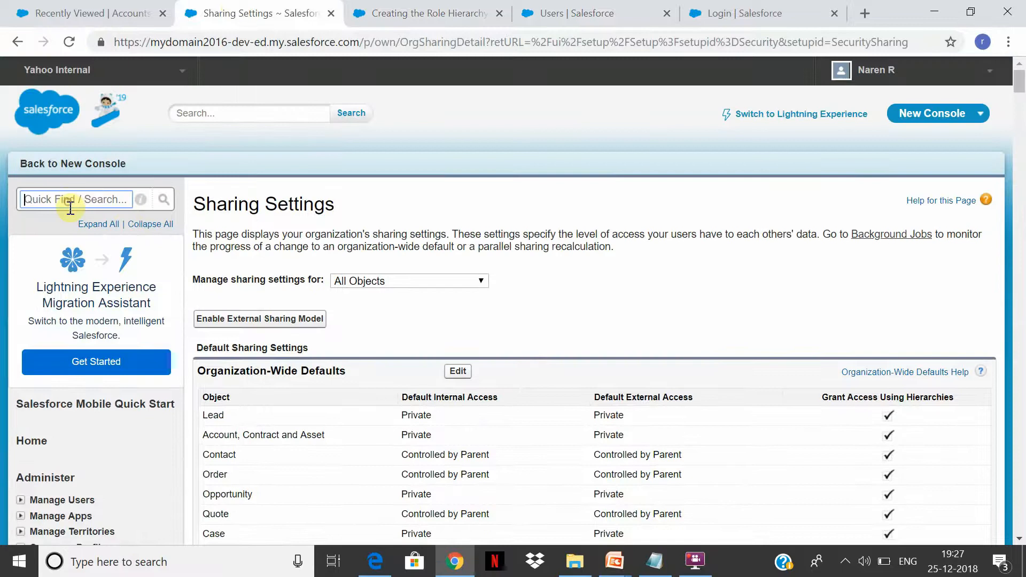
type("sharing")
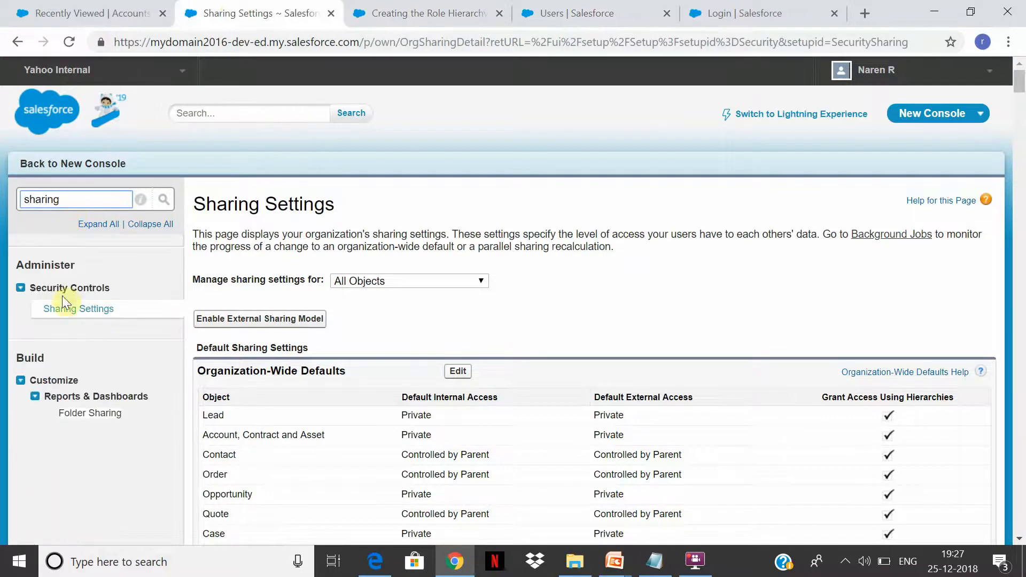
left_click(91, 315)
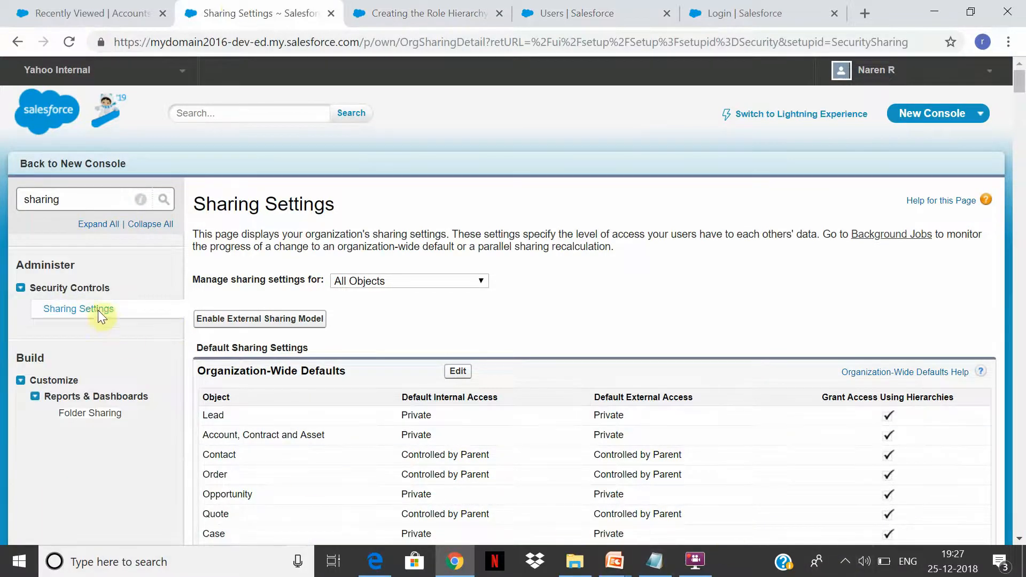
left_click(366, 12)
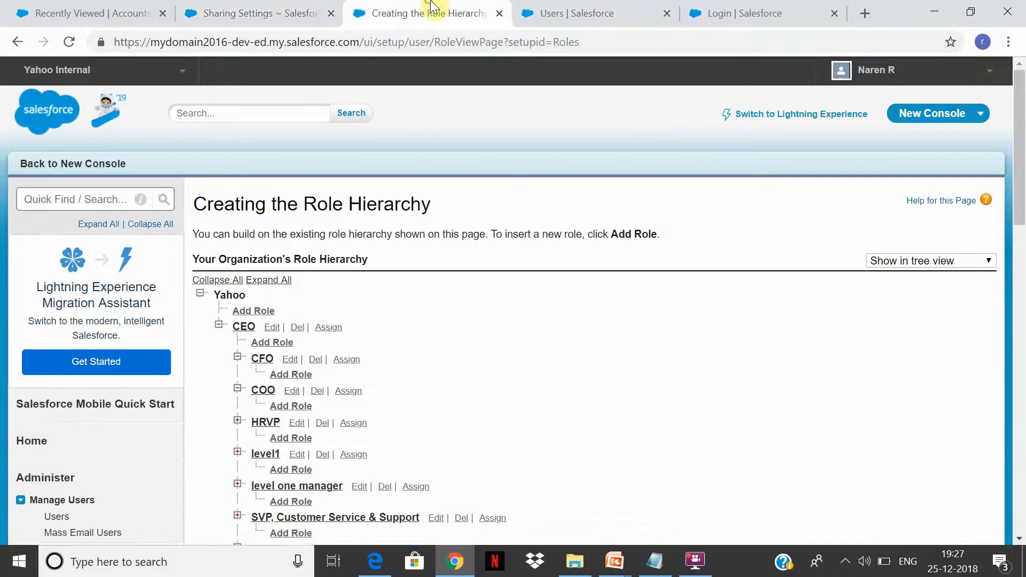
left_click(293, 11)
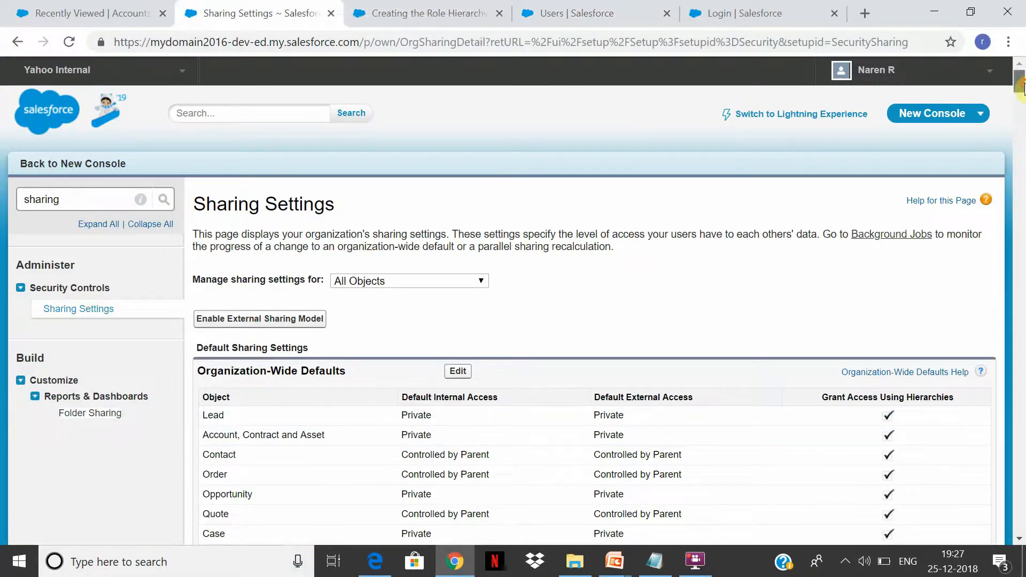
- Edit the organization-wide defaults and set StudentMaster2's default internal access to Private
left_click(456, 372)
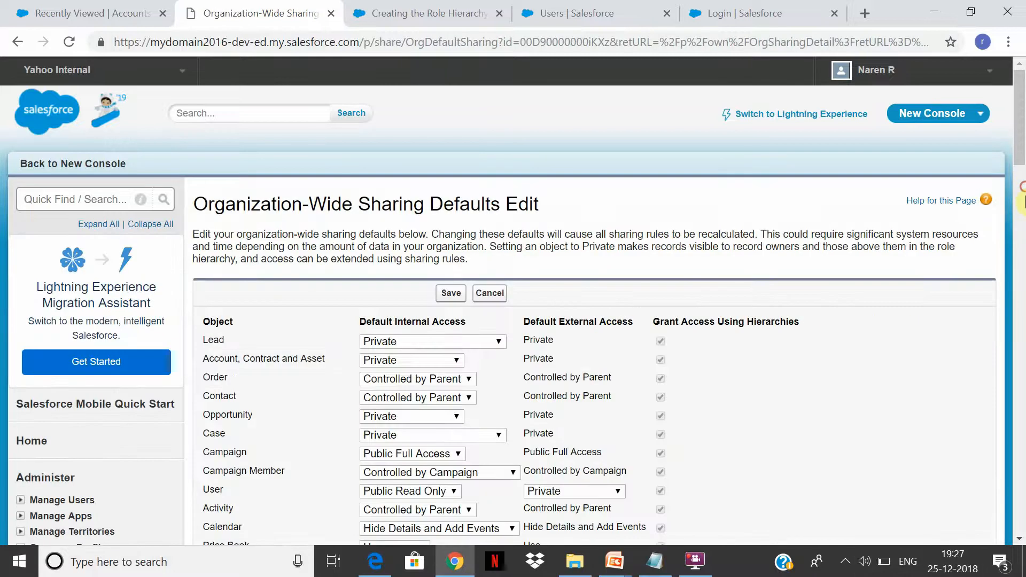
left_click_drag(1023, 202, 1021, 494)
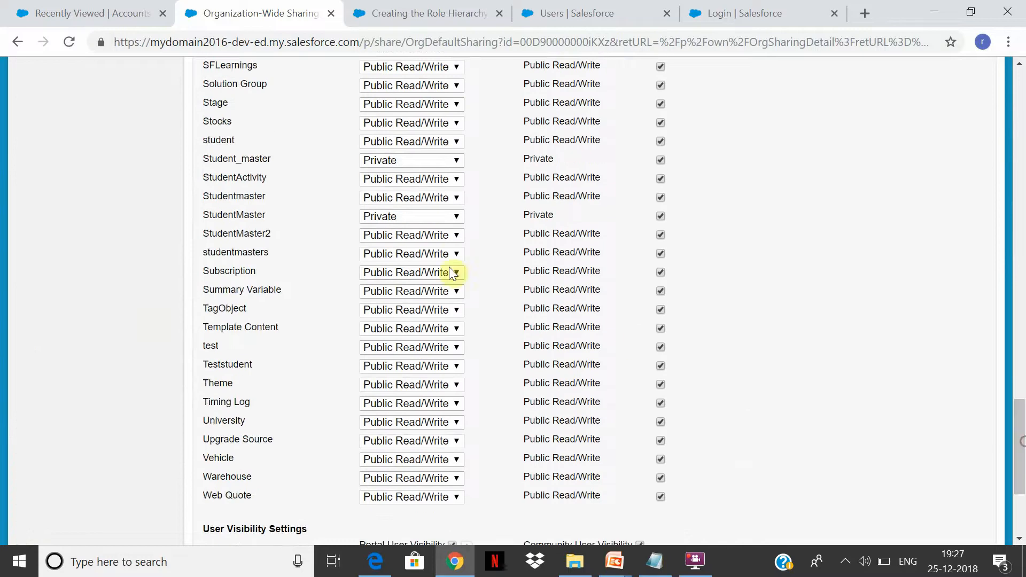
left_click(448, 238)
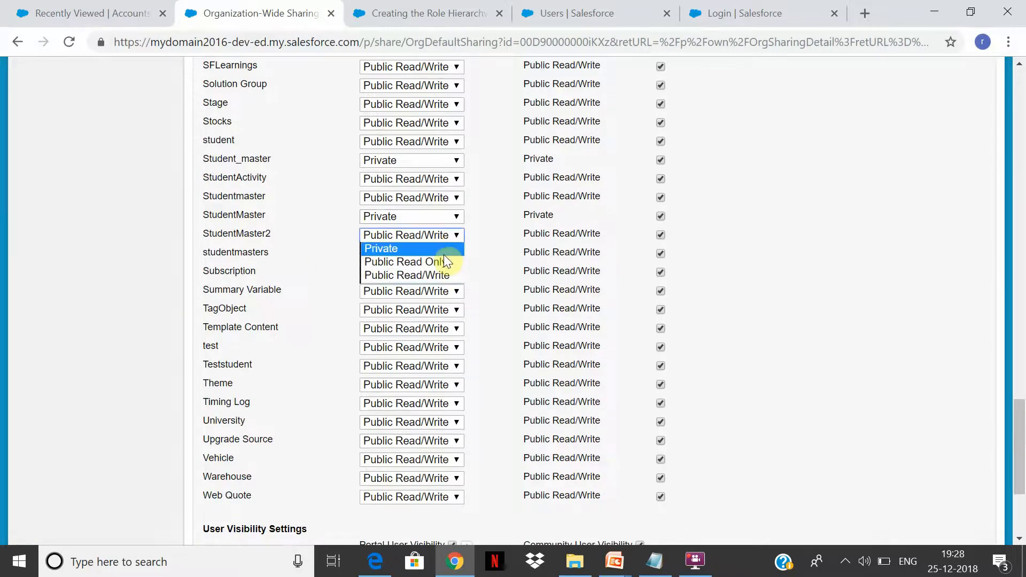
left_click(444, 248)
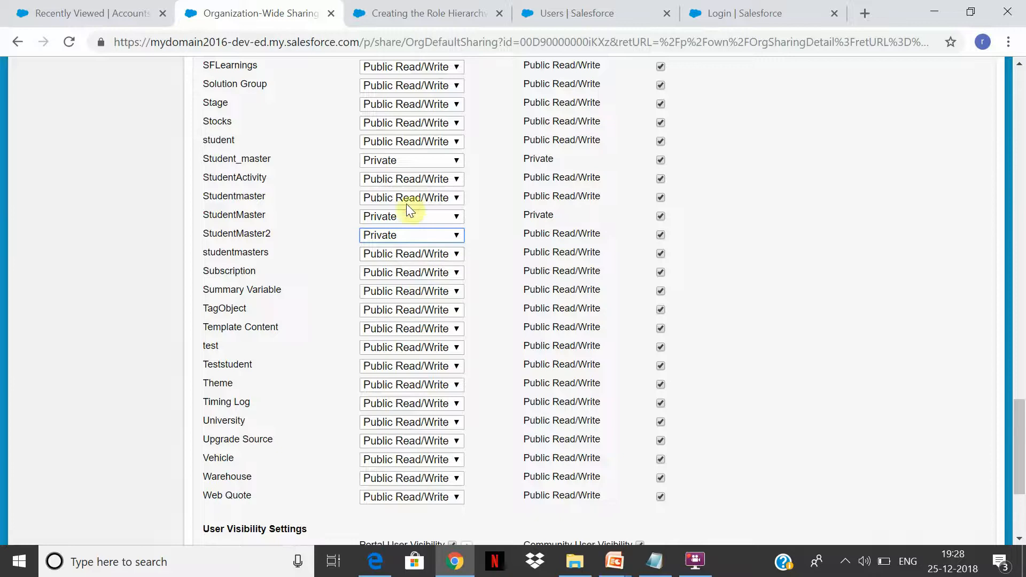
- Set StudentMaster's default internal access to Public Read/Write and save the organization-wide defaults
left_click(457, 216)
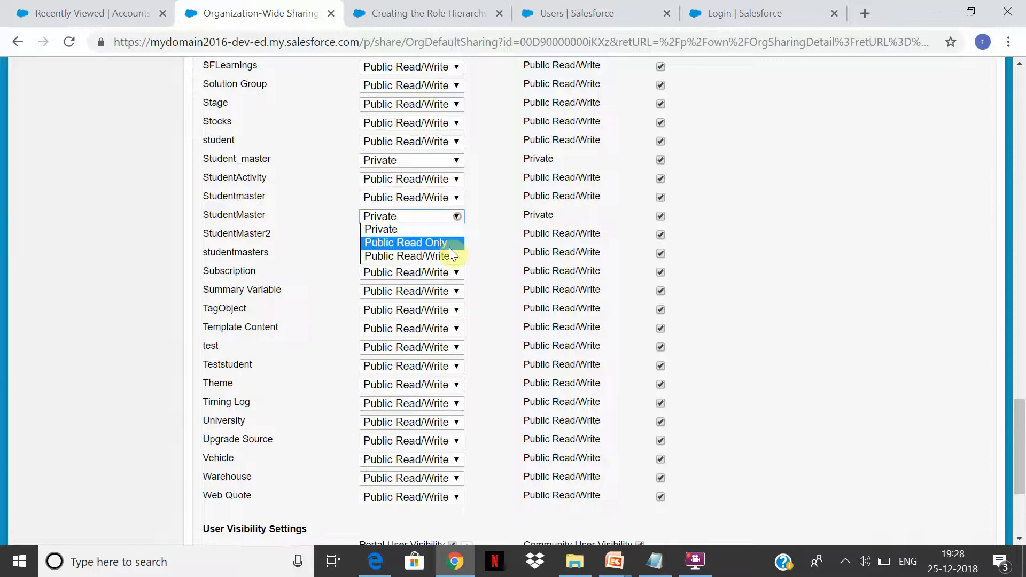
left_click(457, 257)
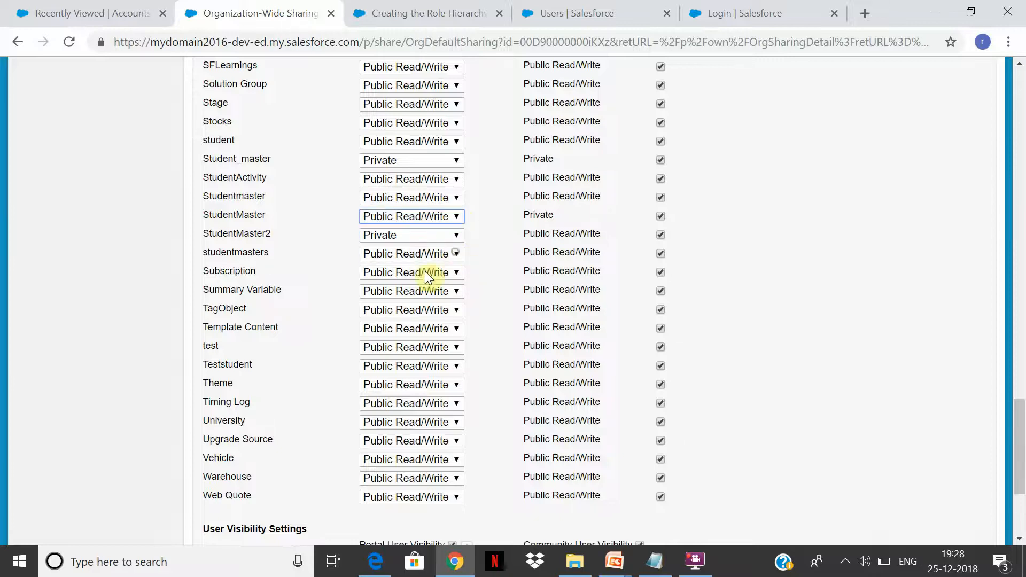
left_click_drag(474, 207, 243, 247)
left_click(345, 239)
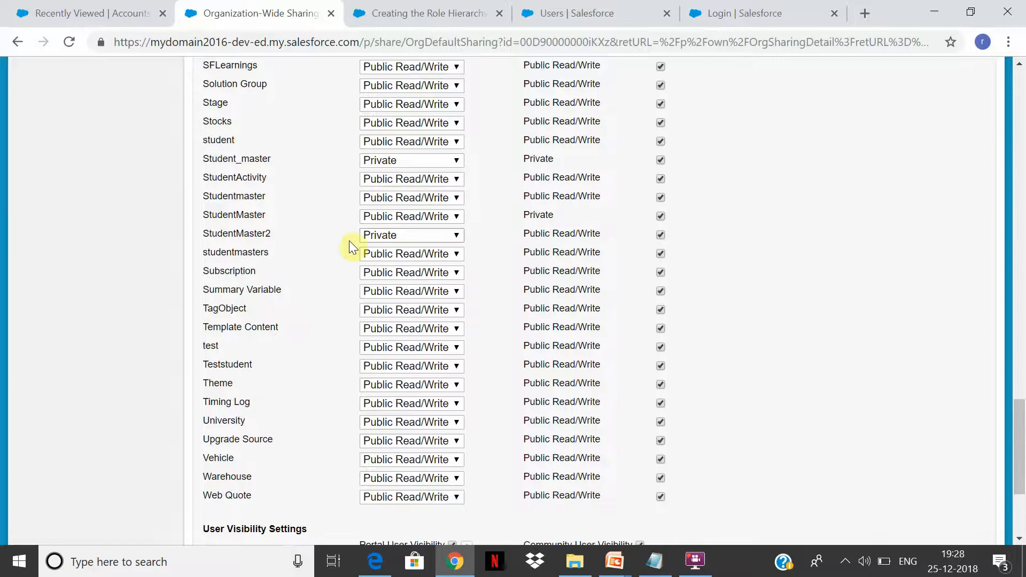
left_click_drag(1023, 455, 1023, 105)
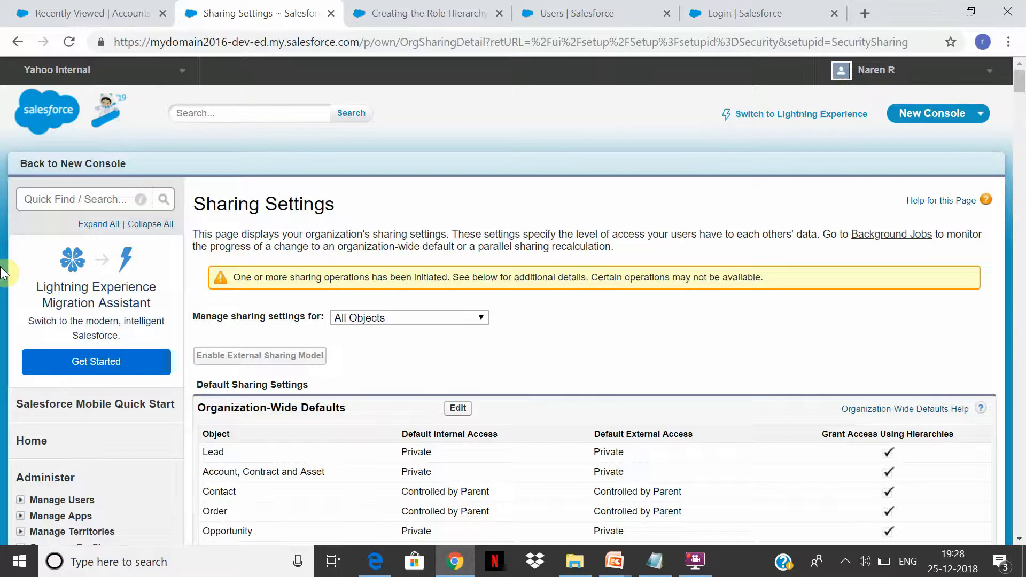
mouse_move(698, 545)
left_click(968, 78)
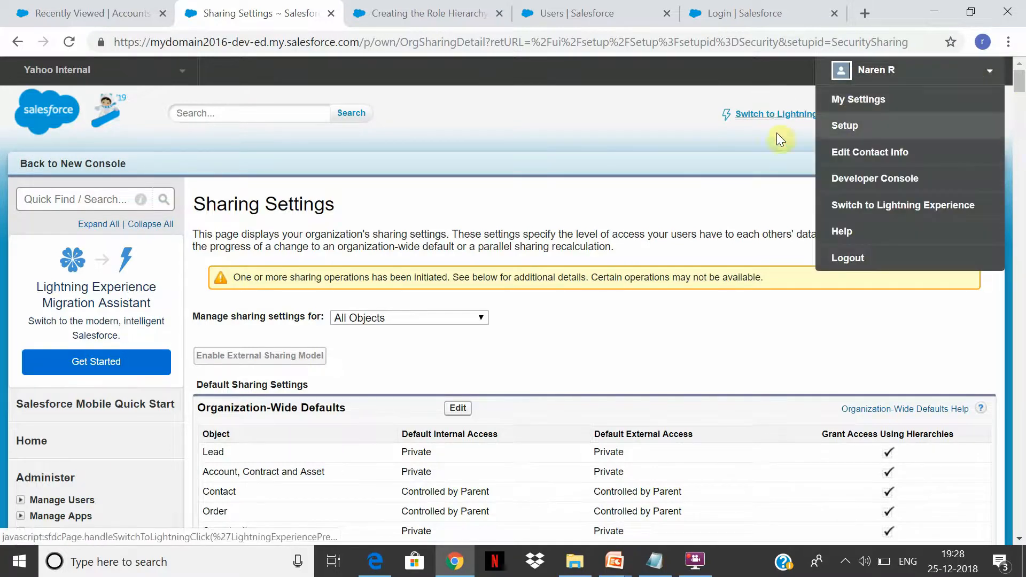
left_click(759, 154)
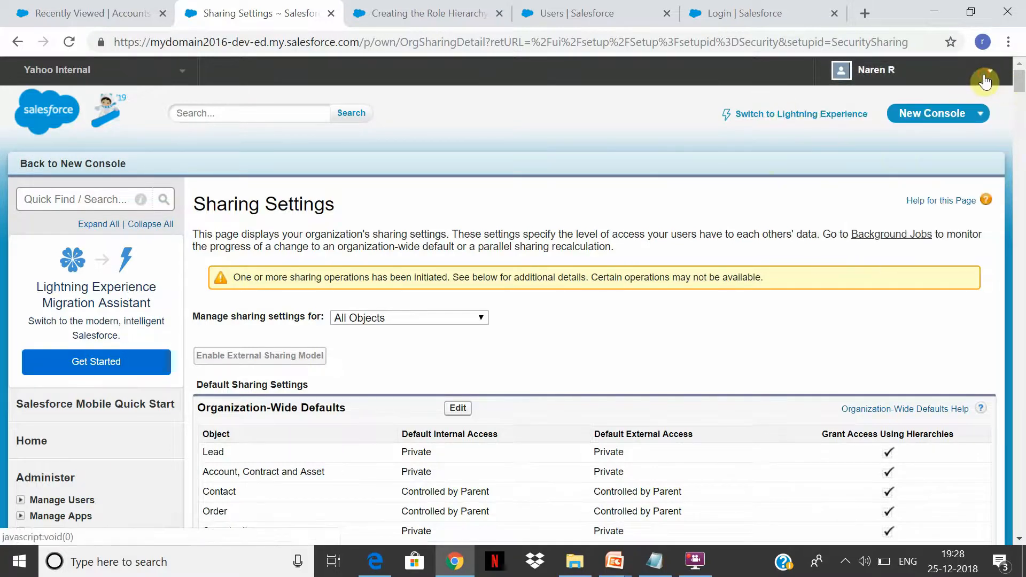
left_click(984, 80)
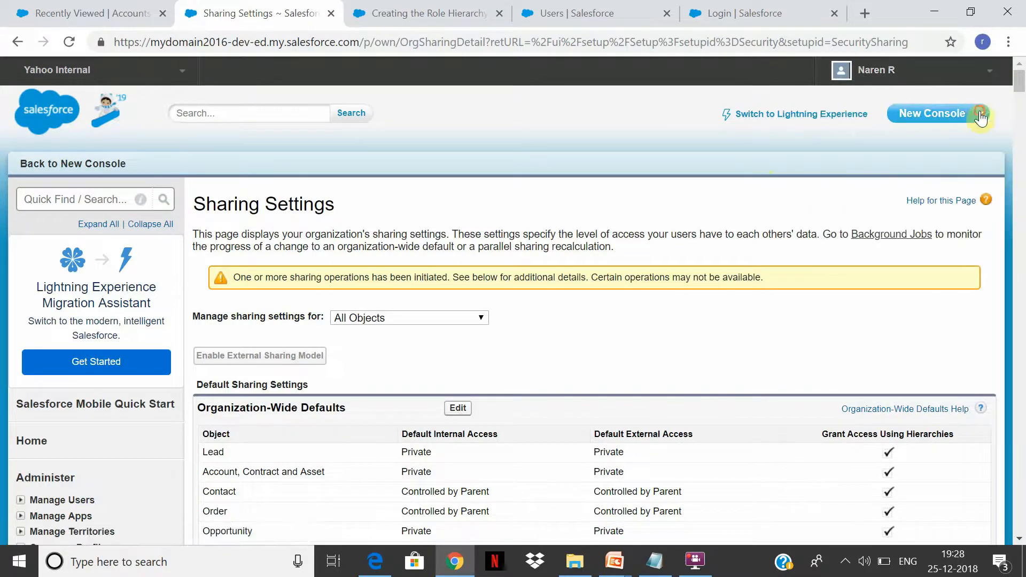
- Switch to MyCustomsalesforceapp and start a new StudentMaster2 record
left_click(981, 113)
left_click(925, 413)
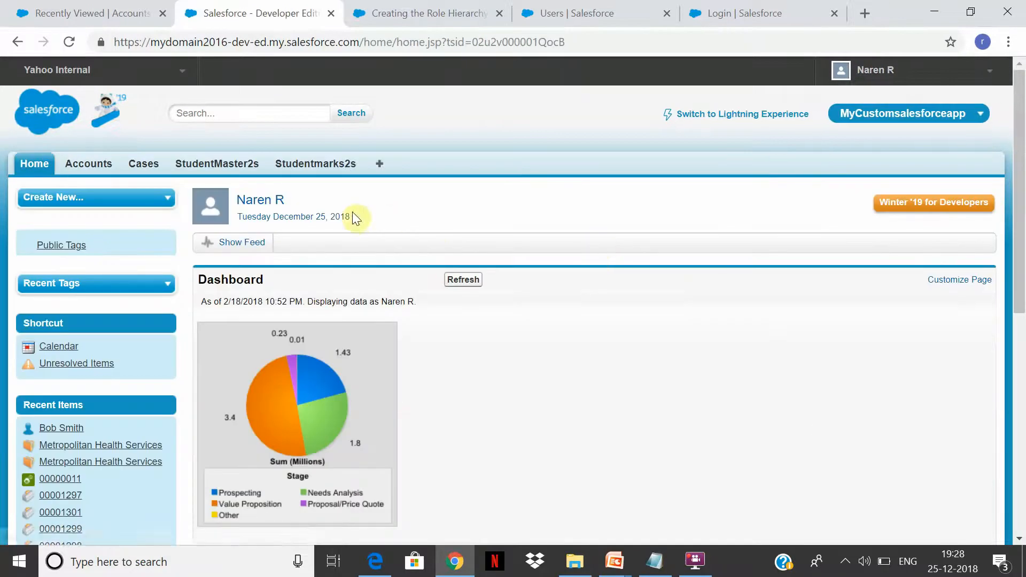
left_click(210, 158)
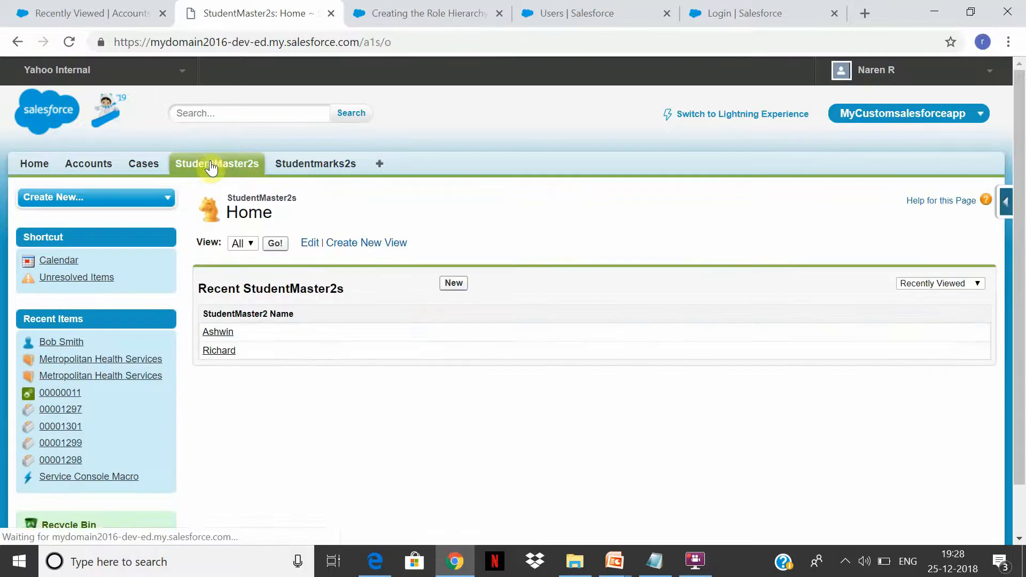
left_click(454, 286)
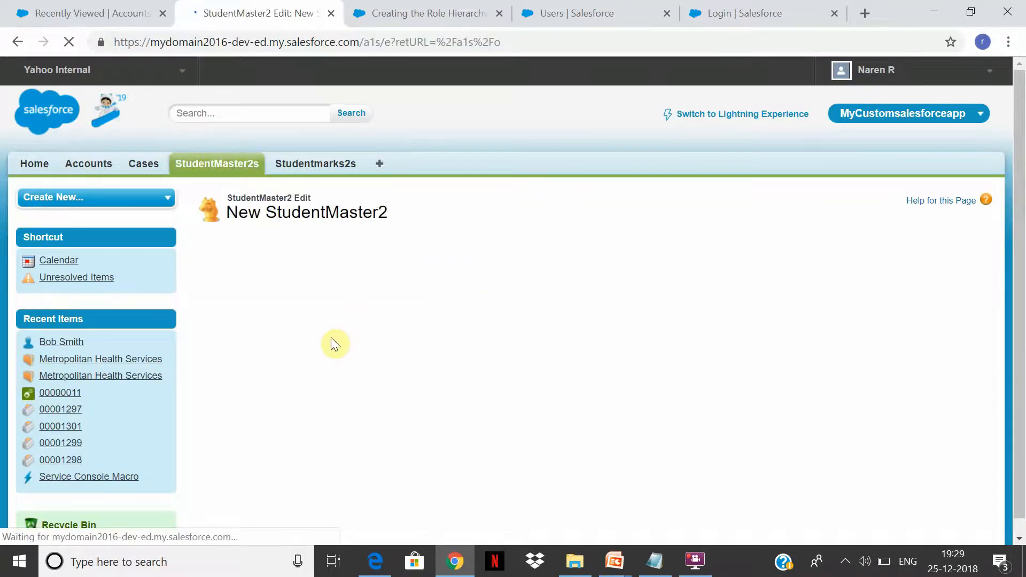
- Enter the student's name, age 19 and DOJ 12/25/2018 in the new StudentMaster2 record, and save it
left_click(372, 301)
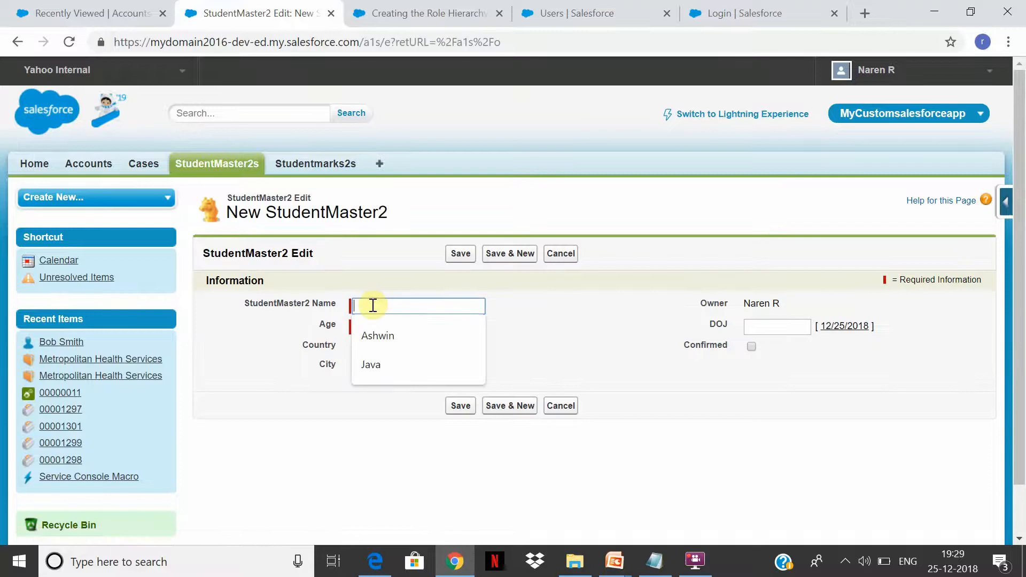
type("J")
key("BackSpace")
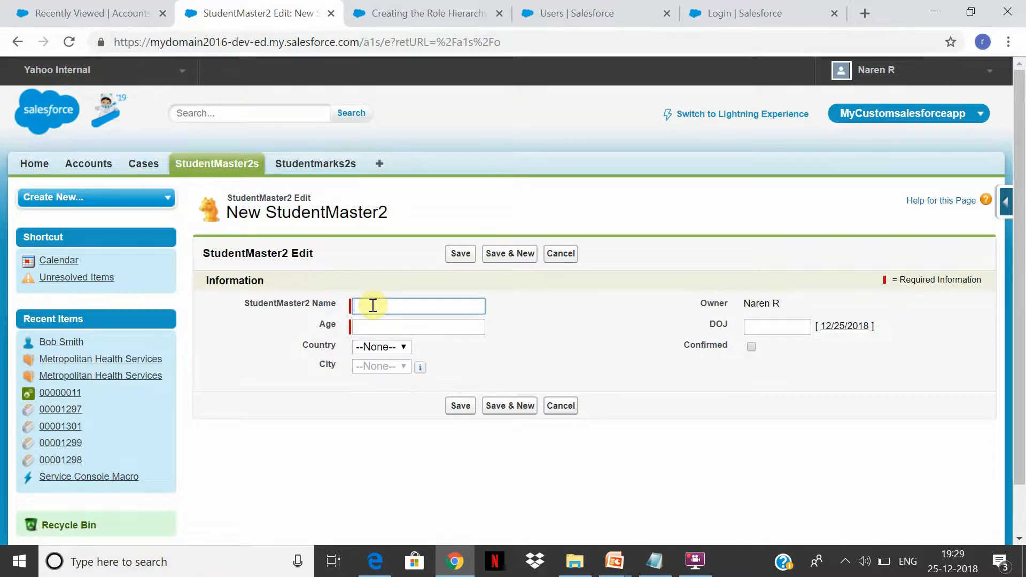
left_click(394, 325)
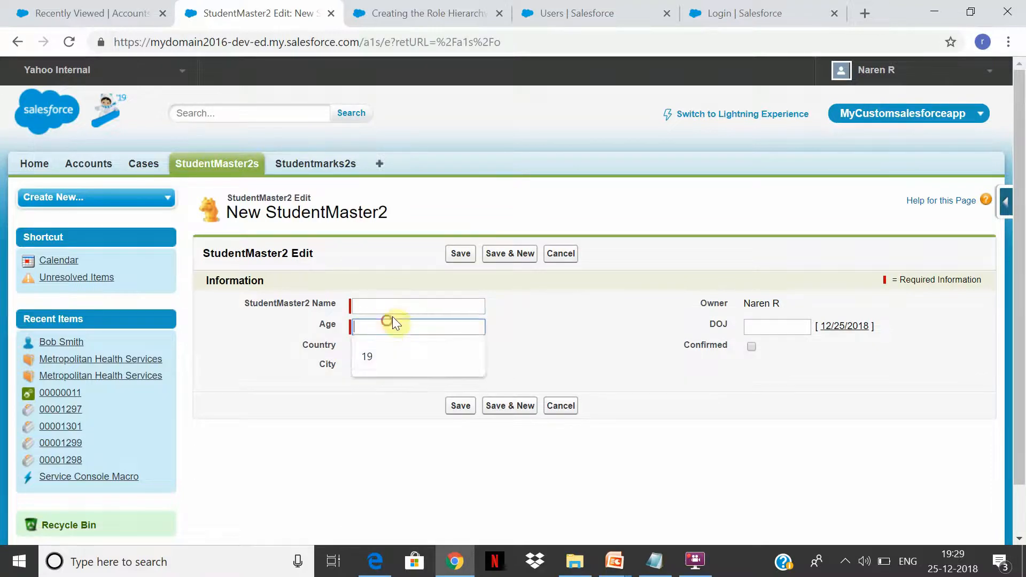
left_click(426, 345)
left_click(435, 307)
type("Jatin")
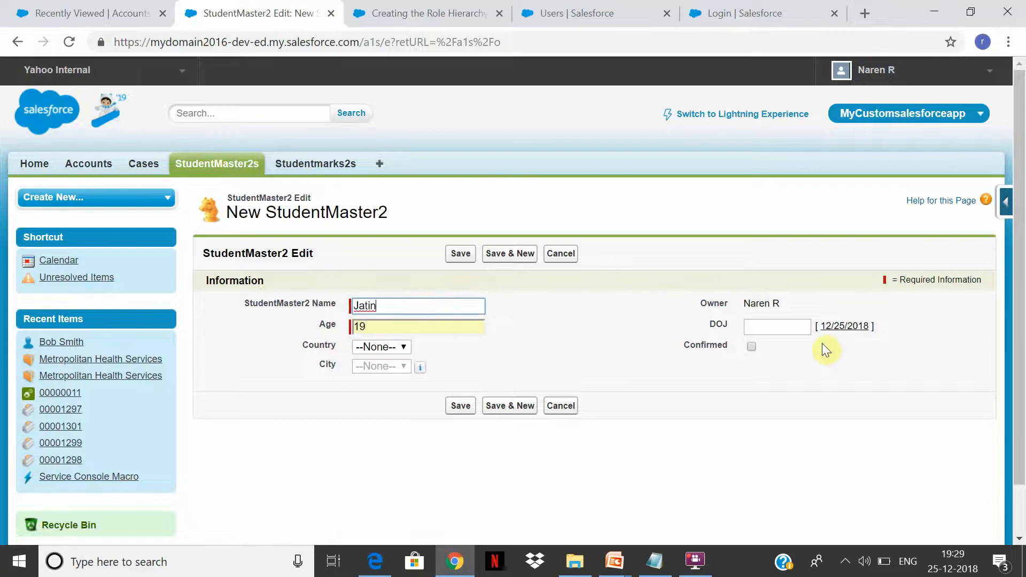
left_click(834, 327)
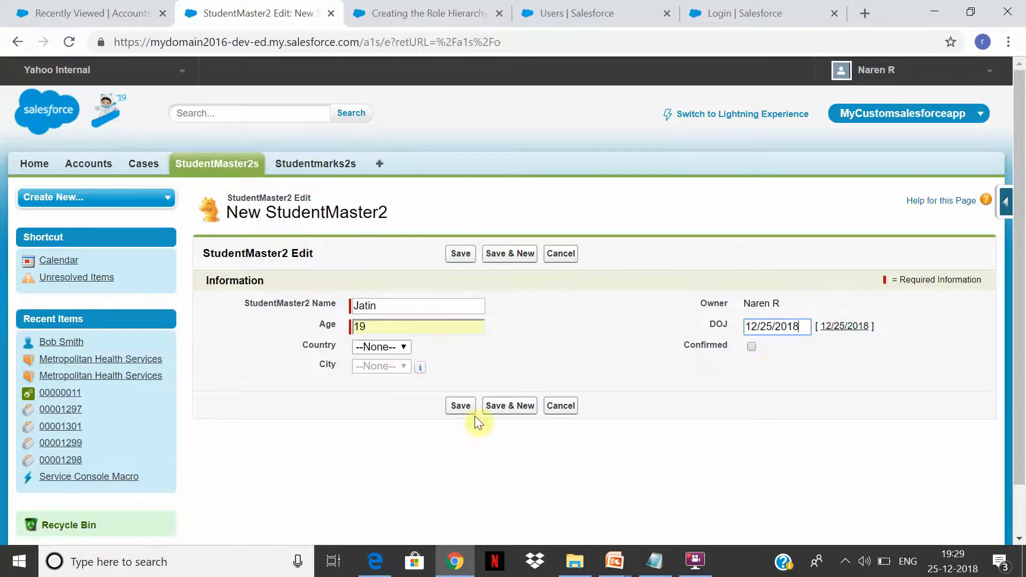
left_click(459, 406)
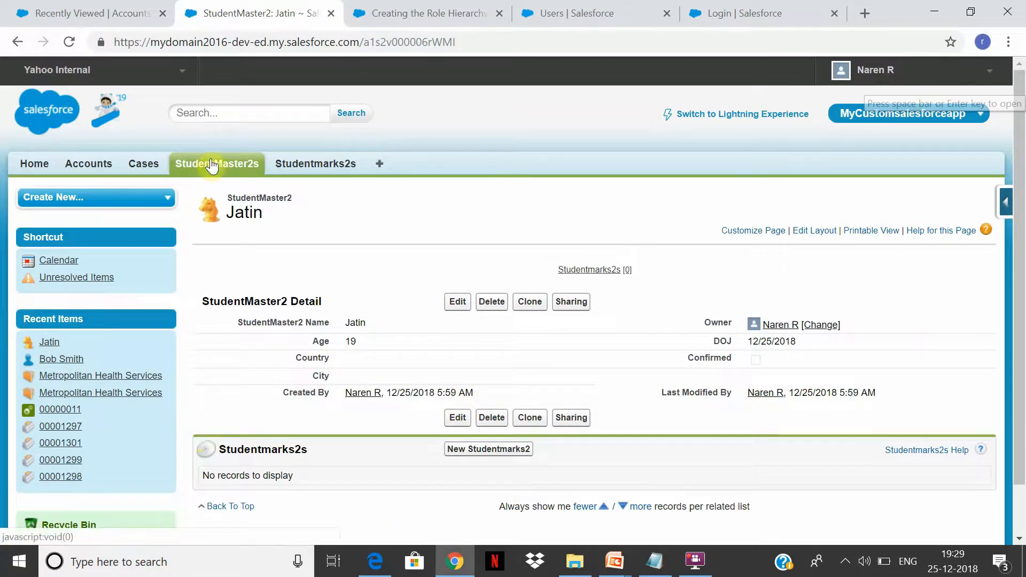
- Open the All Users list in Setup and log in as the CFO user with the Myonlinedemoprofile2 profile
left_click(134, 12)
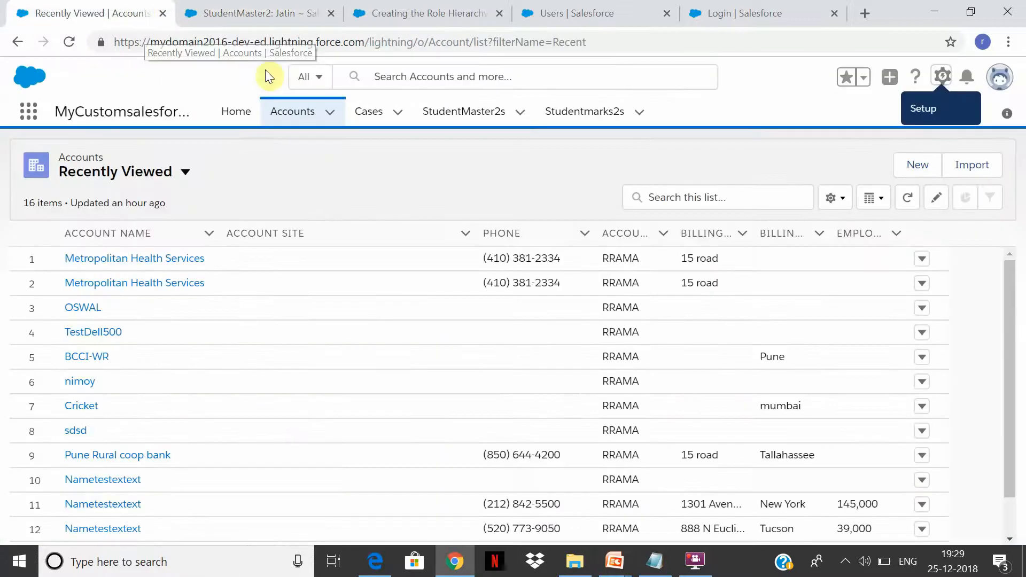
left_click(264, 11)
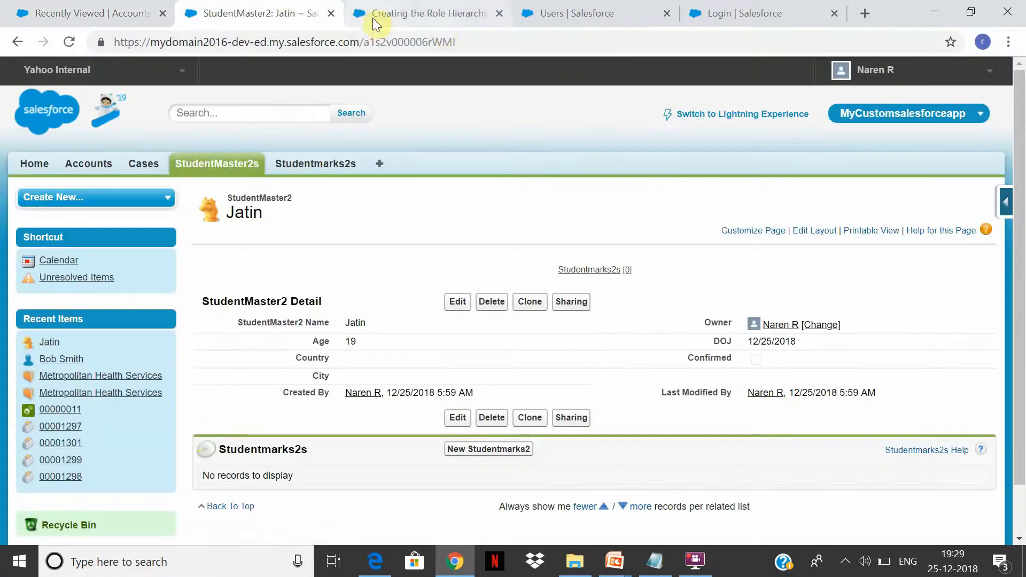
left_click(374, 16)
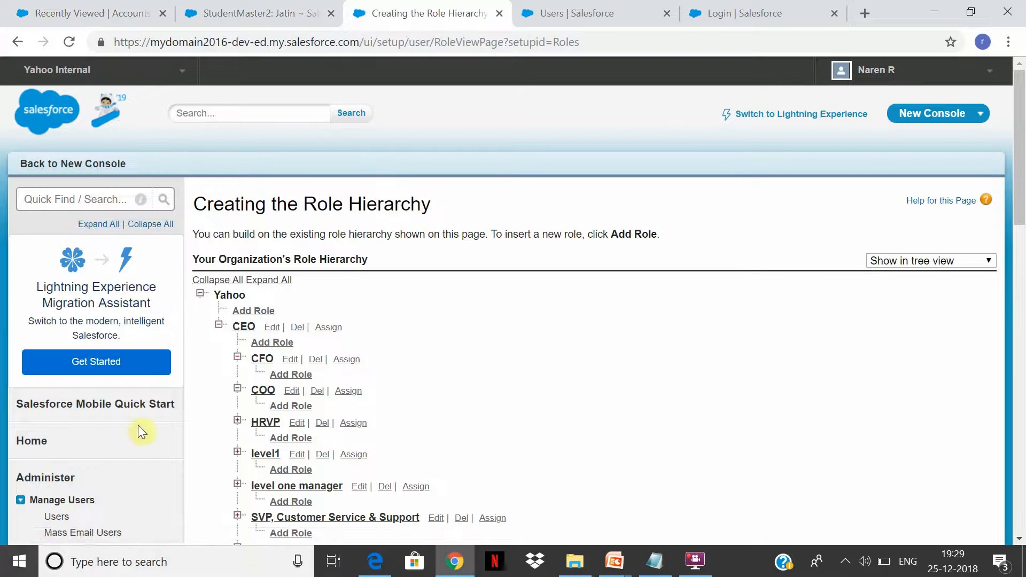
left_click(53, 517)
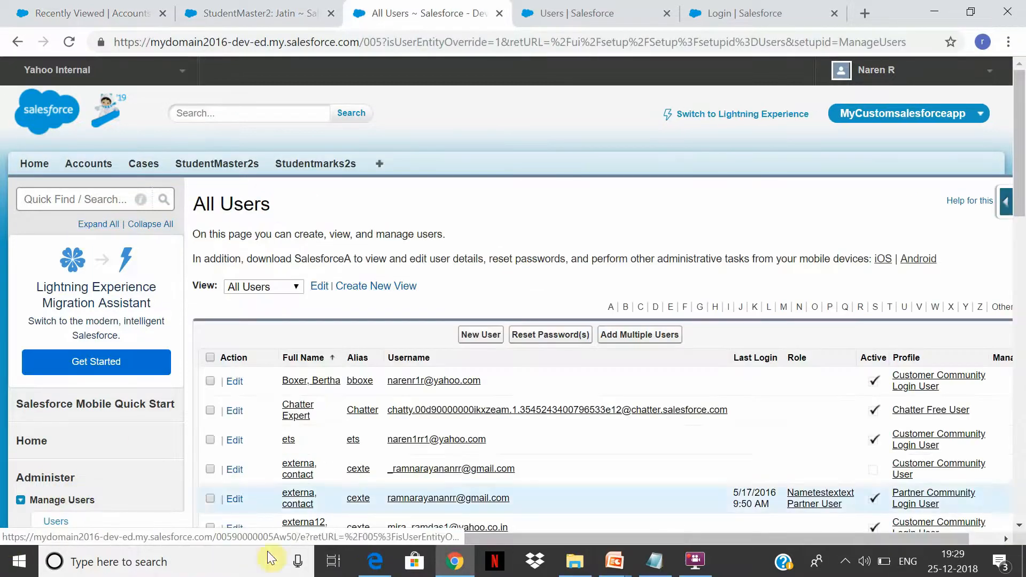
left_click_drag(1019, 163, 1023, 313)
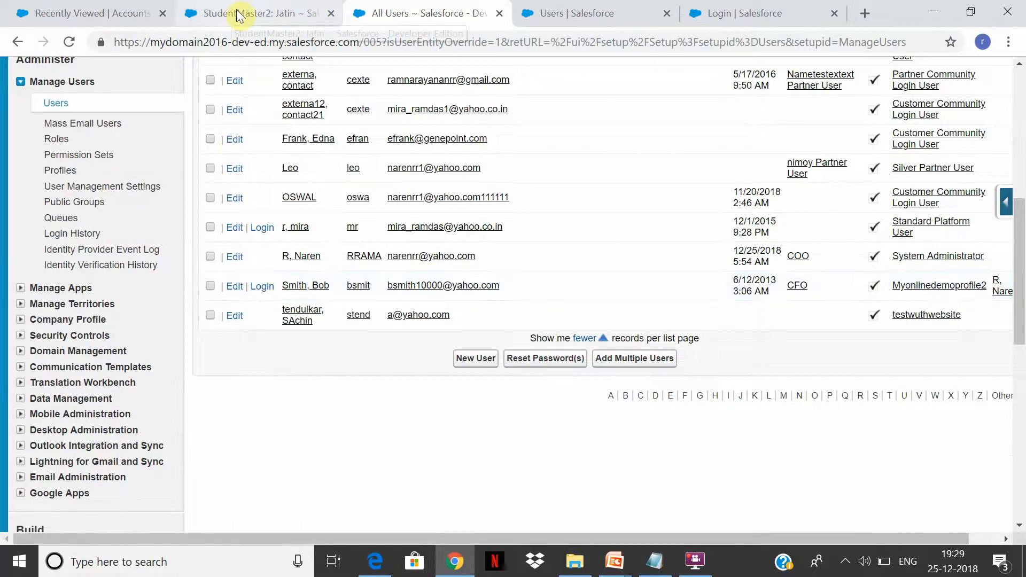
left_click(264, 287)
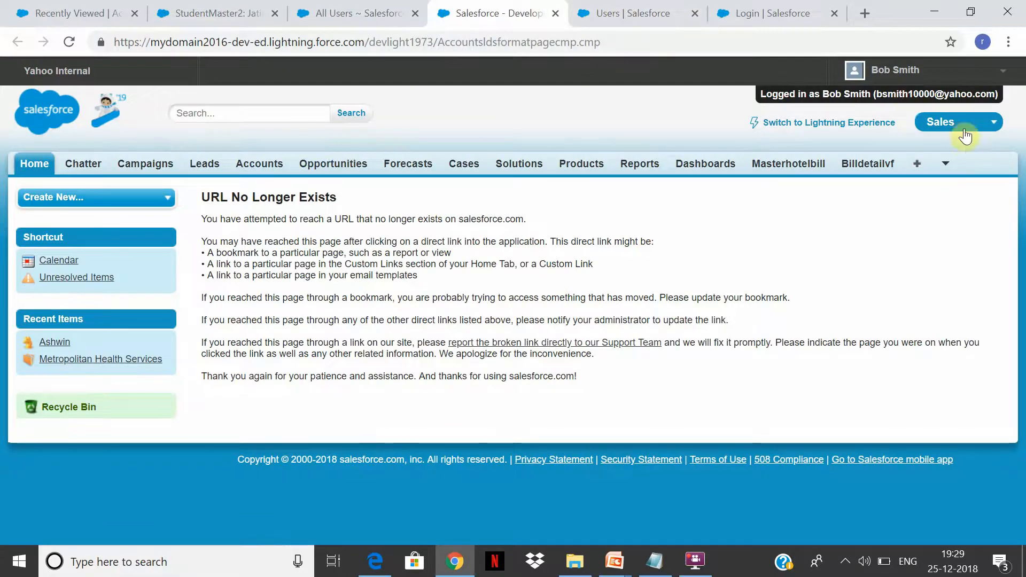
- As the CFO user, switch to MyCustomsalesforceapp and display the All list view of StudentMaster2s
left_click(995, 123)
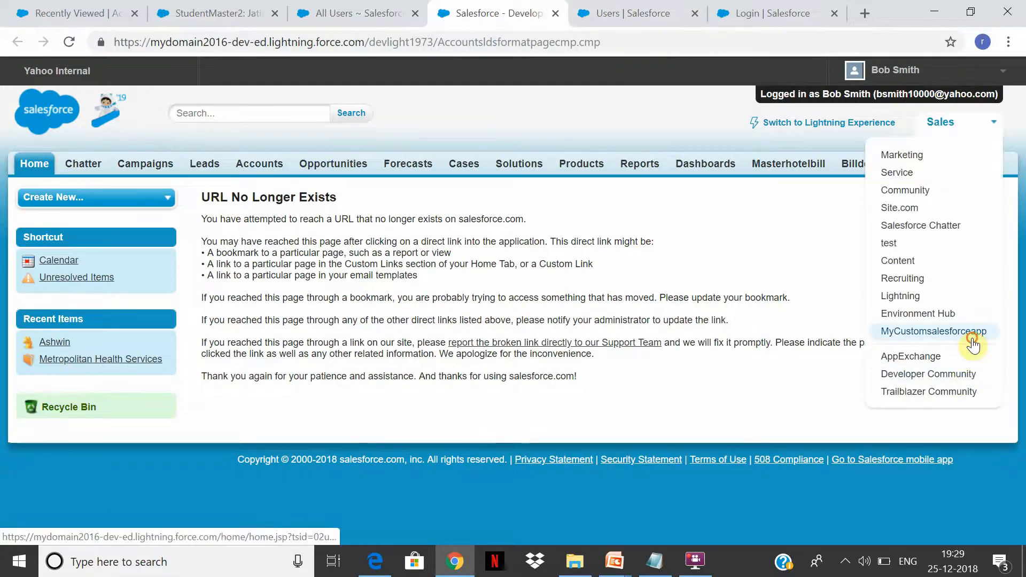
left_click(974, 331)
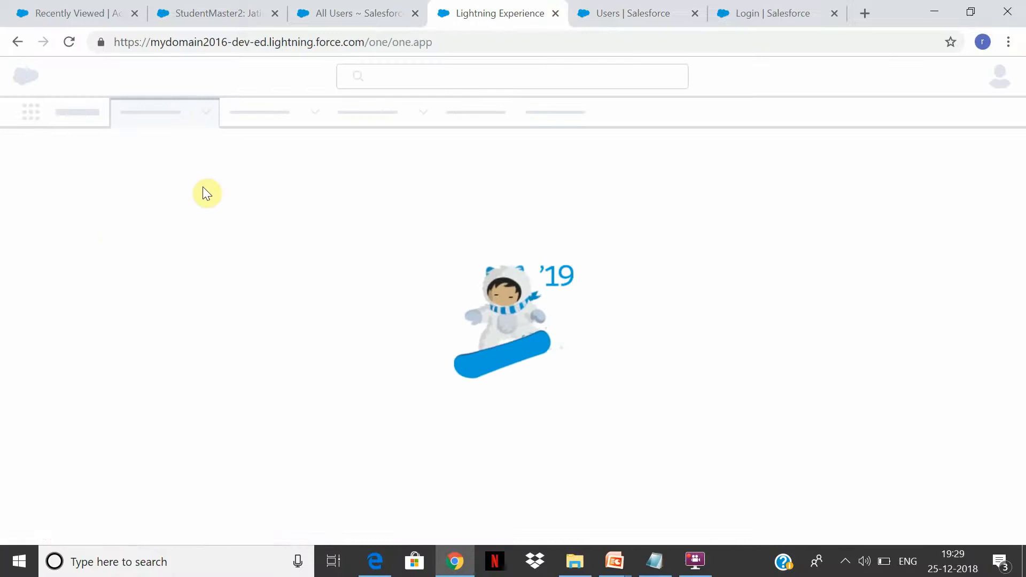
left_click(463, 112)
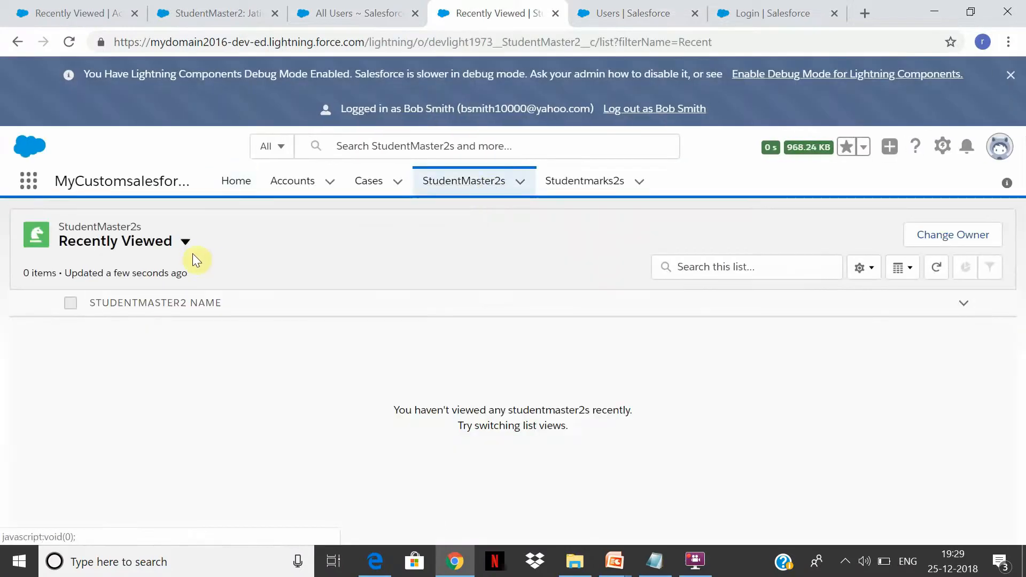
left_click(185, 246)
left_click(103, 295)
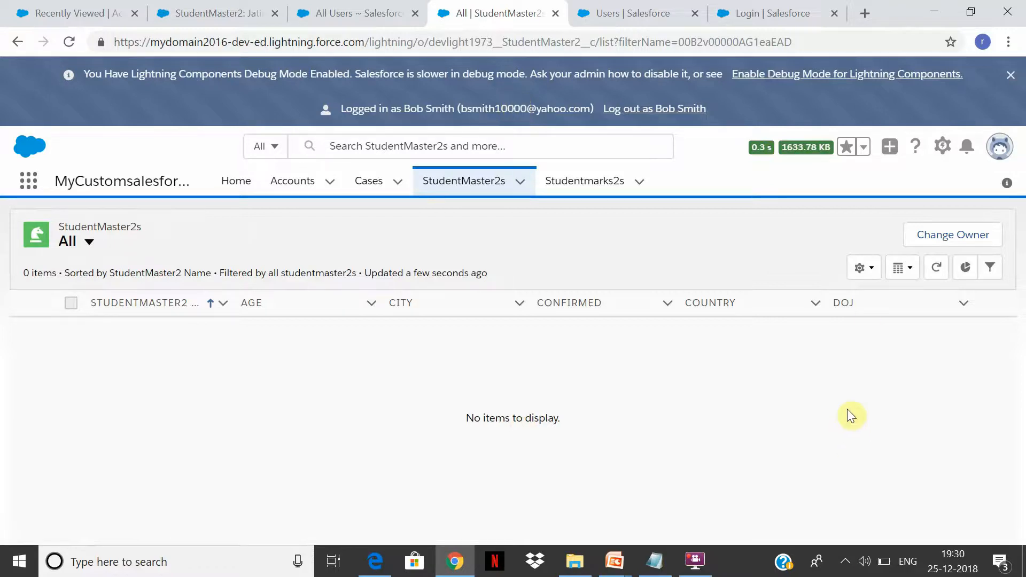
- Review the new StudentMaster2 record in the administrator's session, and log out of the CFO user's session
left_click(362, 7)
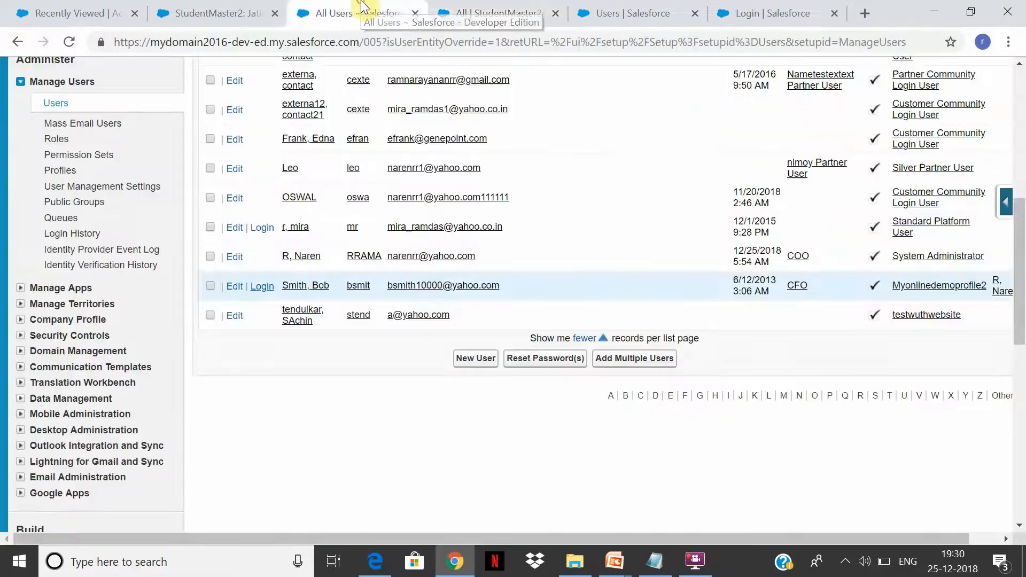
left_click(219, 13)
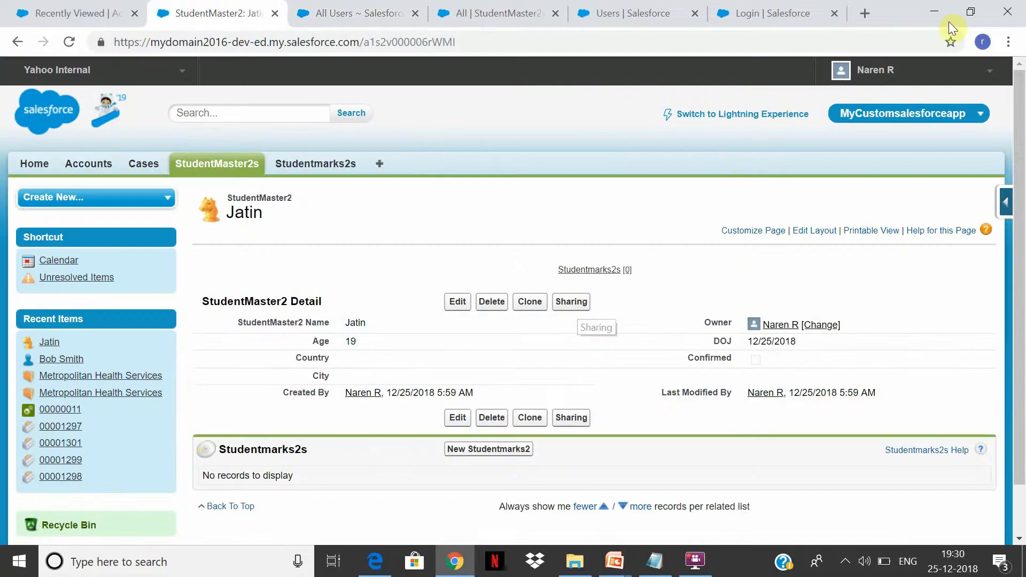
left_click(540, 13)
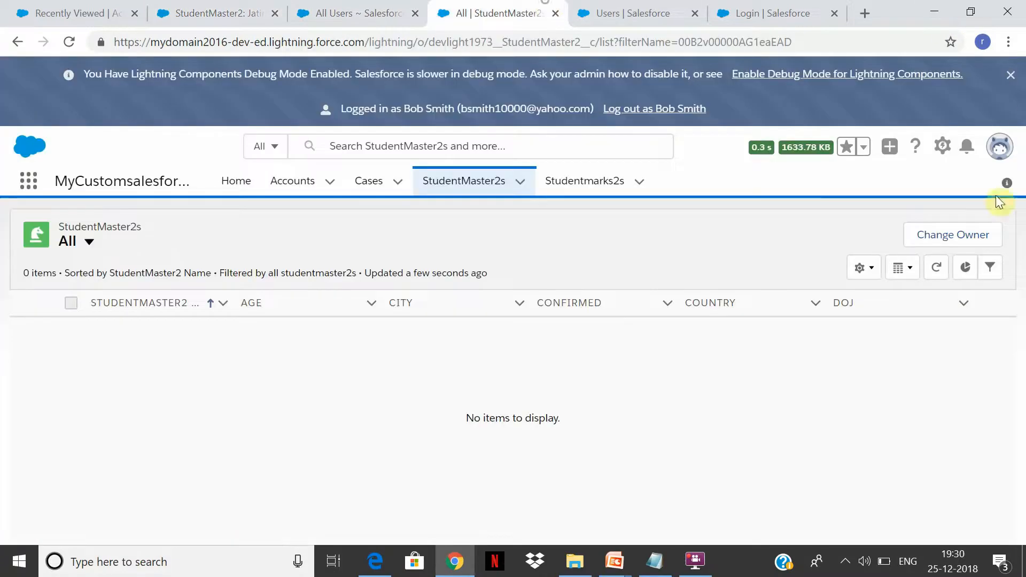
left_click(679, 110)
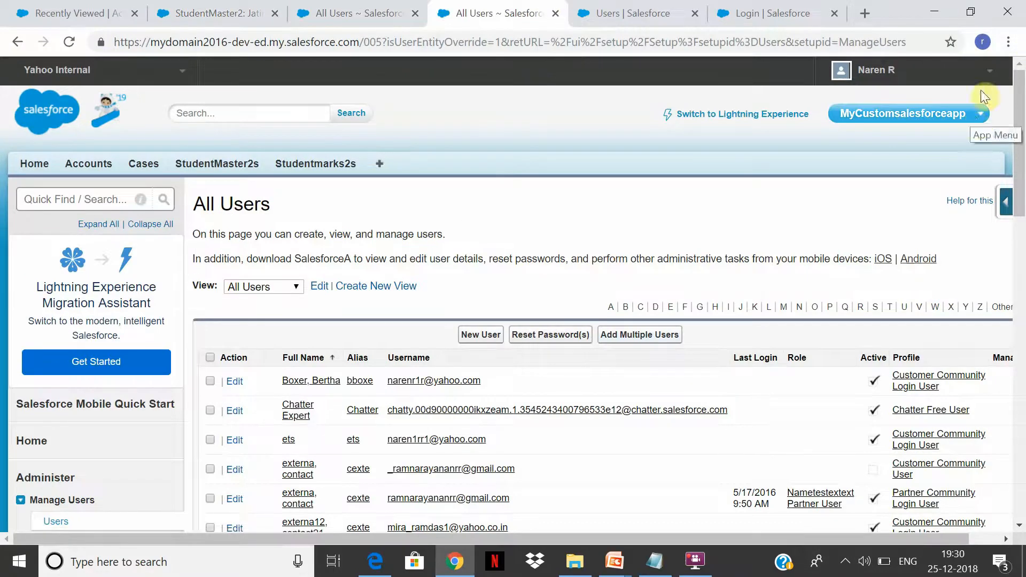
left_click(879, 71)
left_click(472, 198)
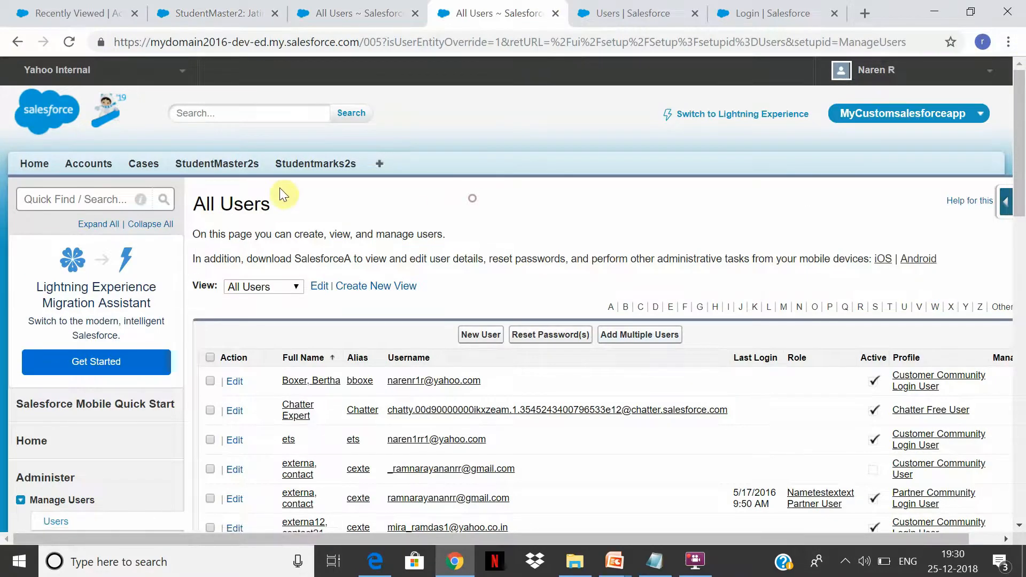
- Open the sharing details of the new StudentMaster2 record and start adding a share
left_click(229, 161)
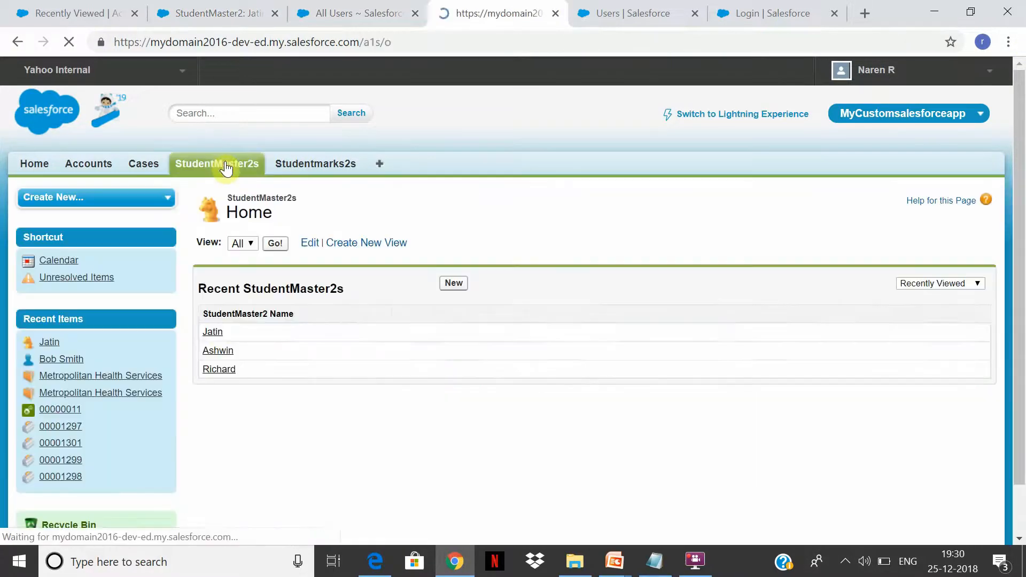
left_click(212, 333)
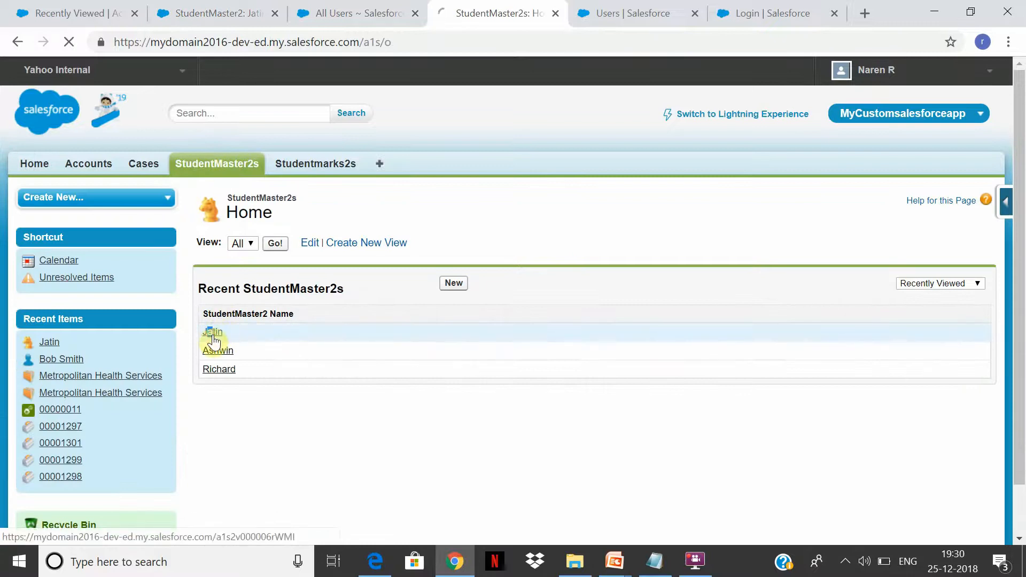
left_click(572, 314)
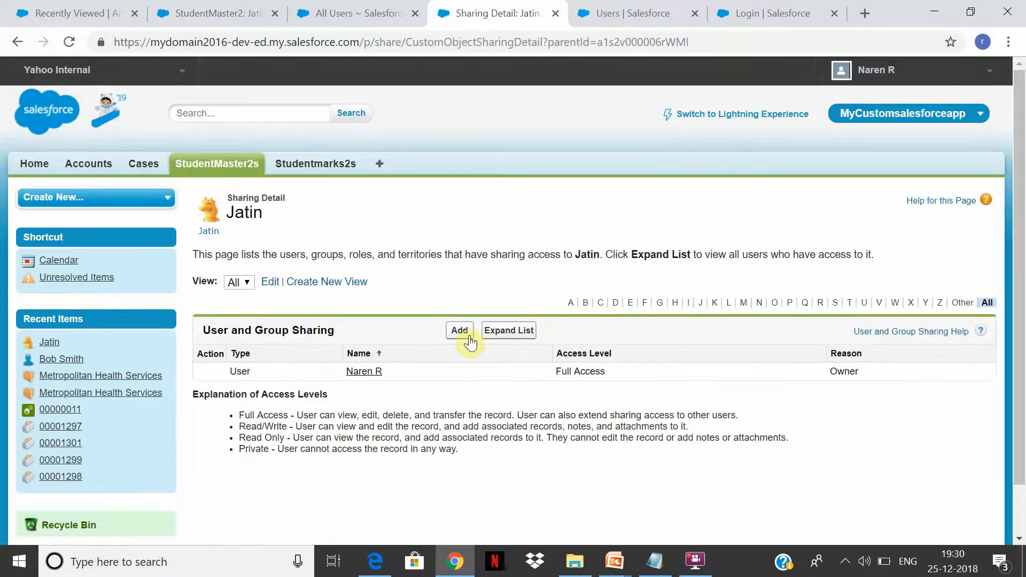
left_click(458, 336)
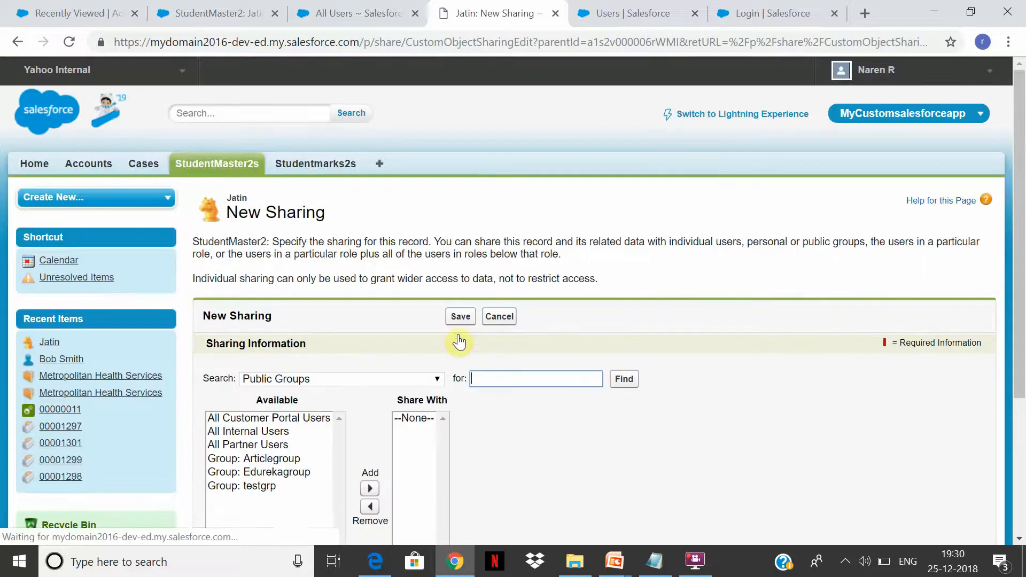
- List the available Users for the new share and add the CFO user to Share With
left_click(400, 379)
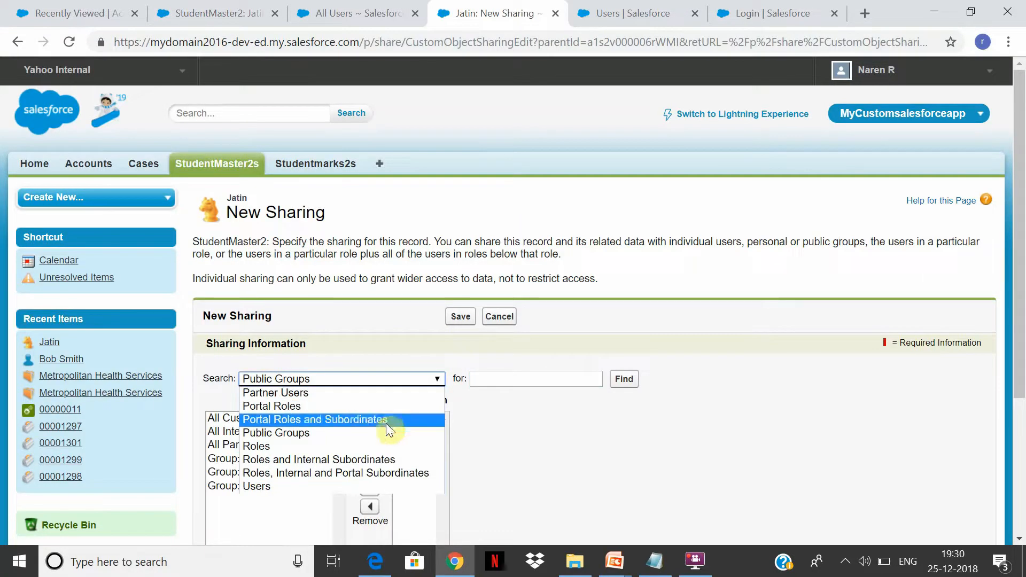
left_click(386, 482)
left_click(317, 418)
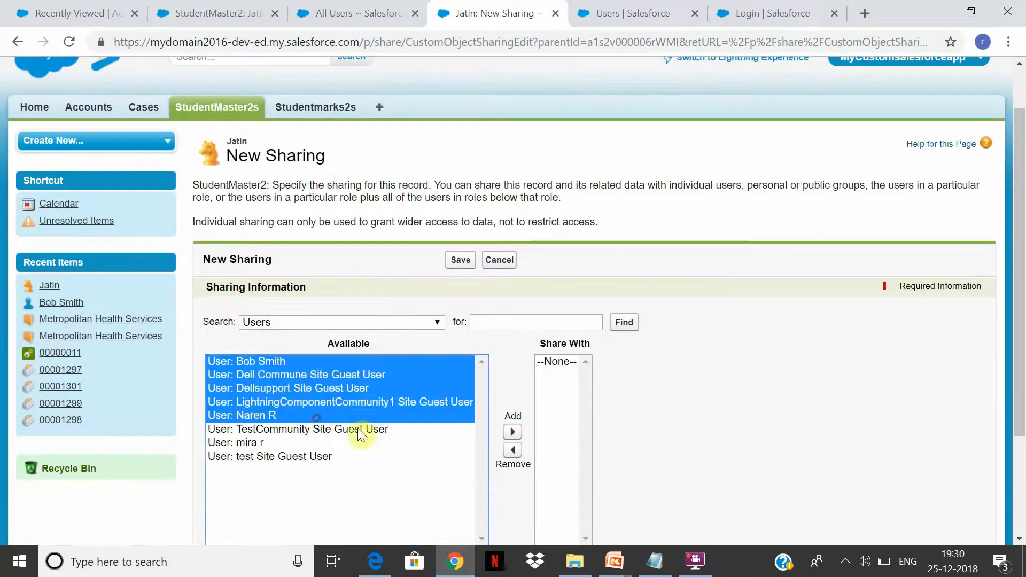
left_click(434, 374)
left_click(403, 362)
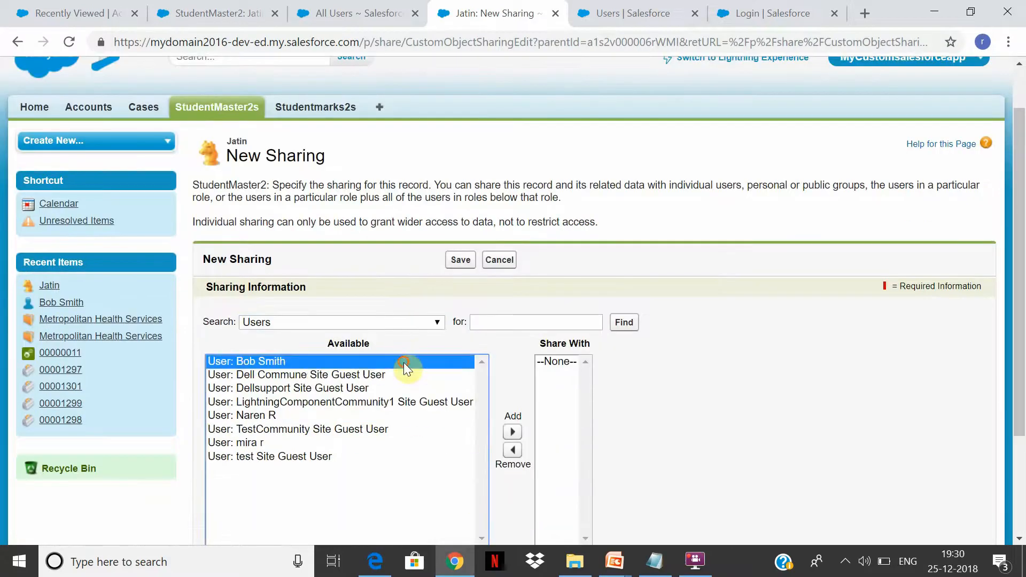
left_click(511, 432)
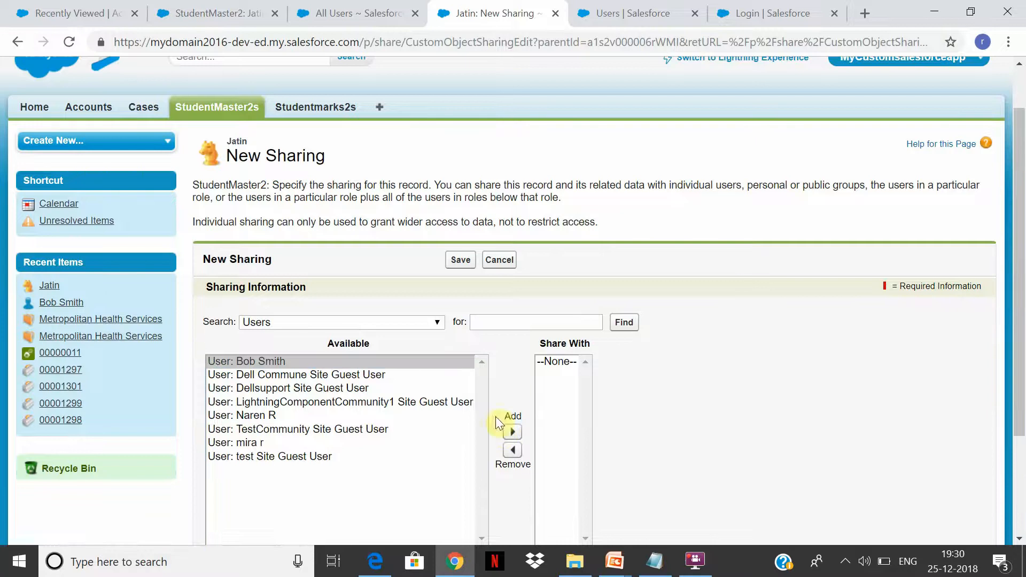
left_click(521, 432)
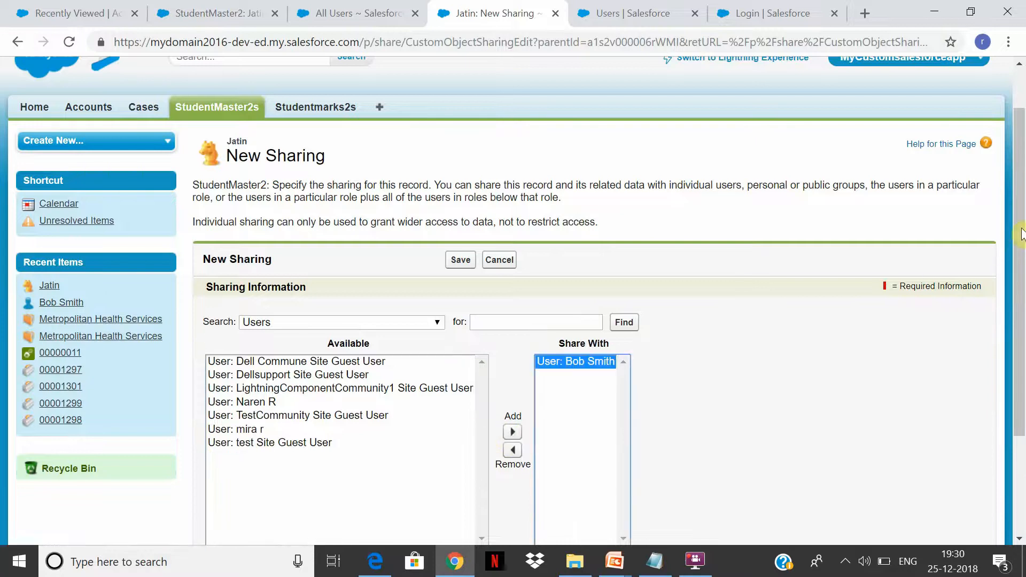
- Use the Read Only access level for the CFO user's share and save the sharing
scroll(433, 460, "down", 3)
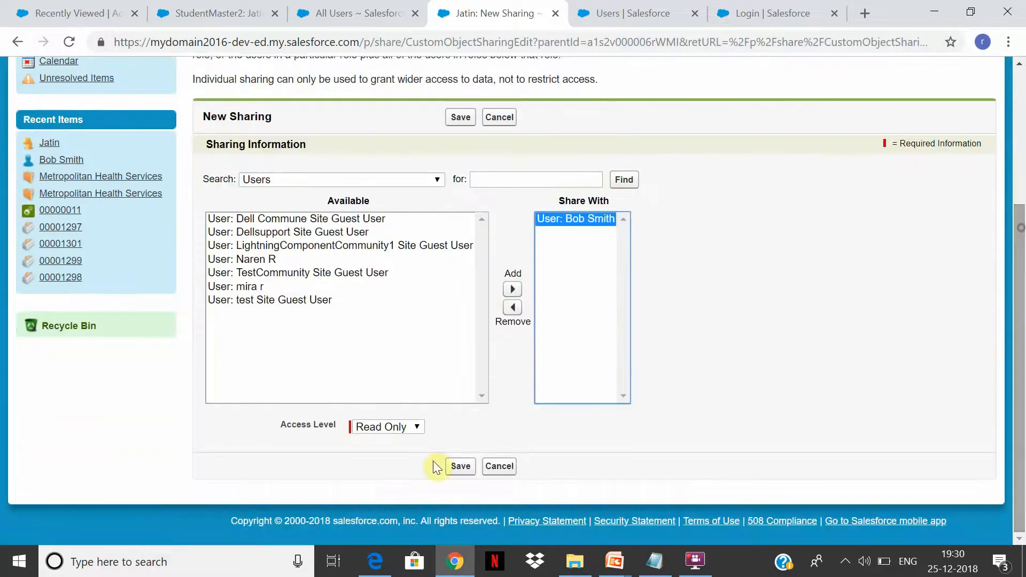
left_click(414, 428)
left_click(414, 428)
left_click(462, 469)
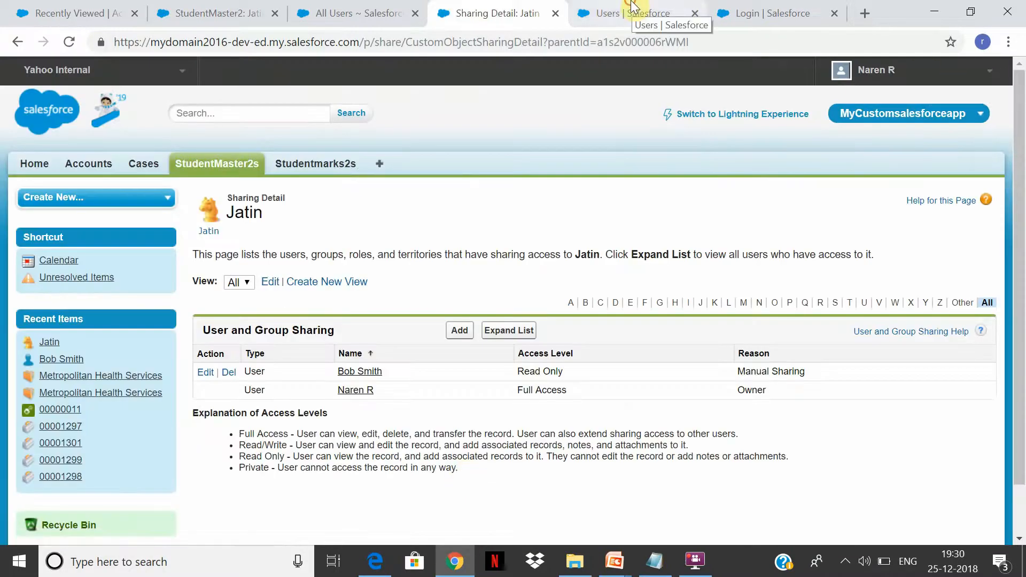
left_click(632, 7)
left_click(60, 362)
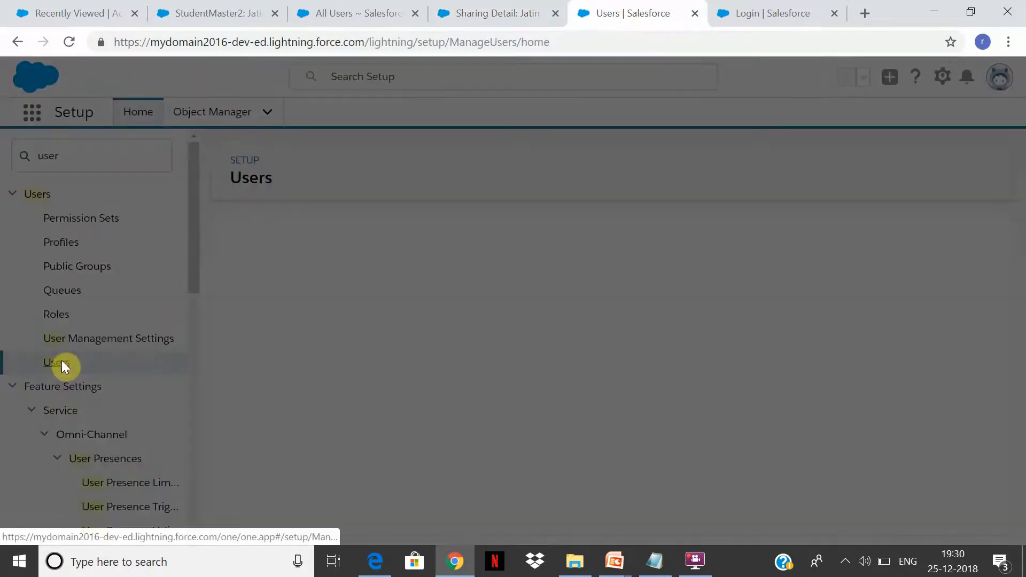
left_click(562, 351)
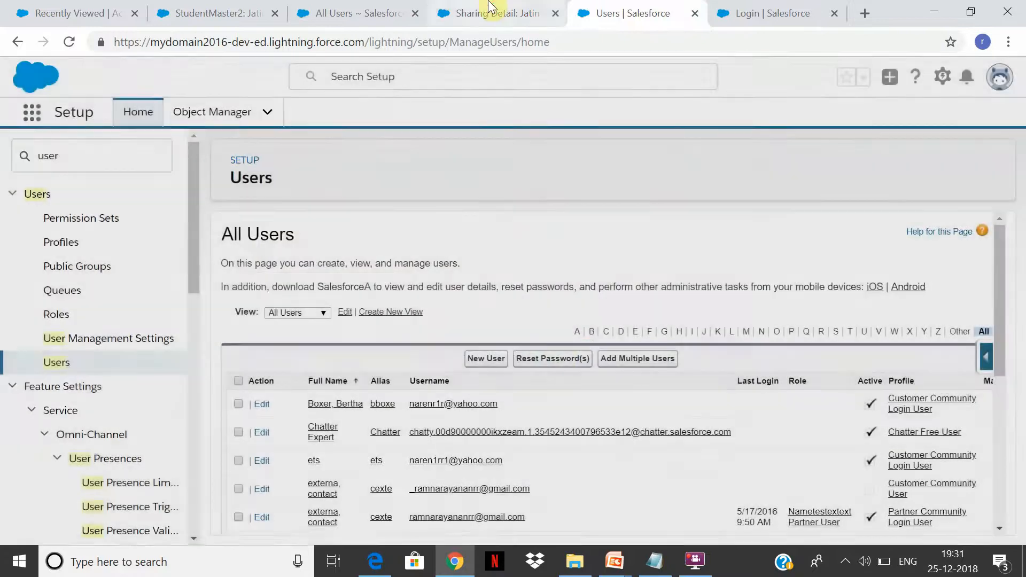
- Open the user list from the administrator's Setup in the sharing detail tab and log in as the CFO user
left_click(489, 8)
left_click(868, 72)
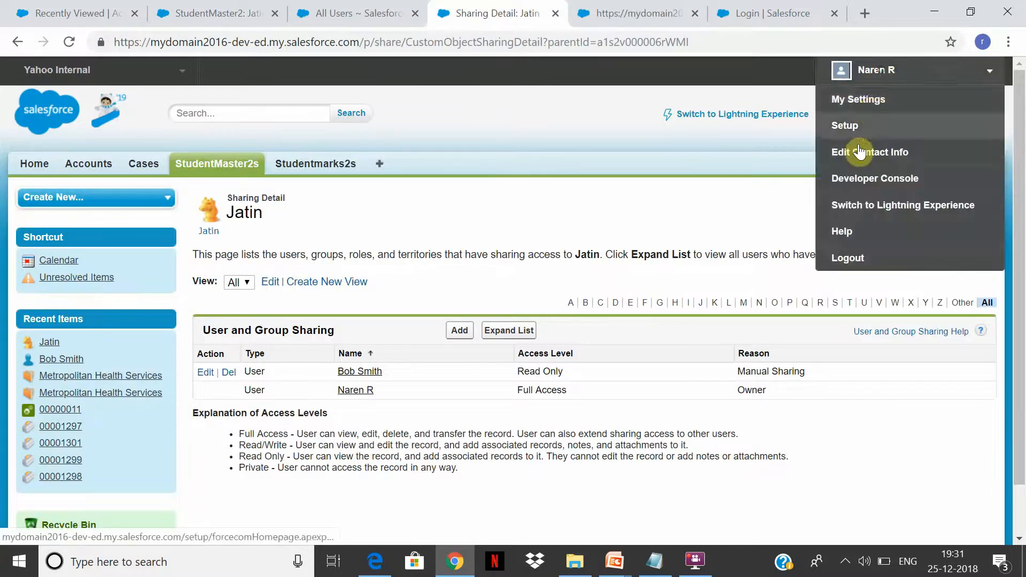
left_click(857, 131)
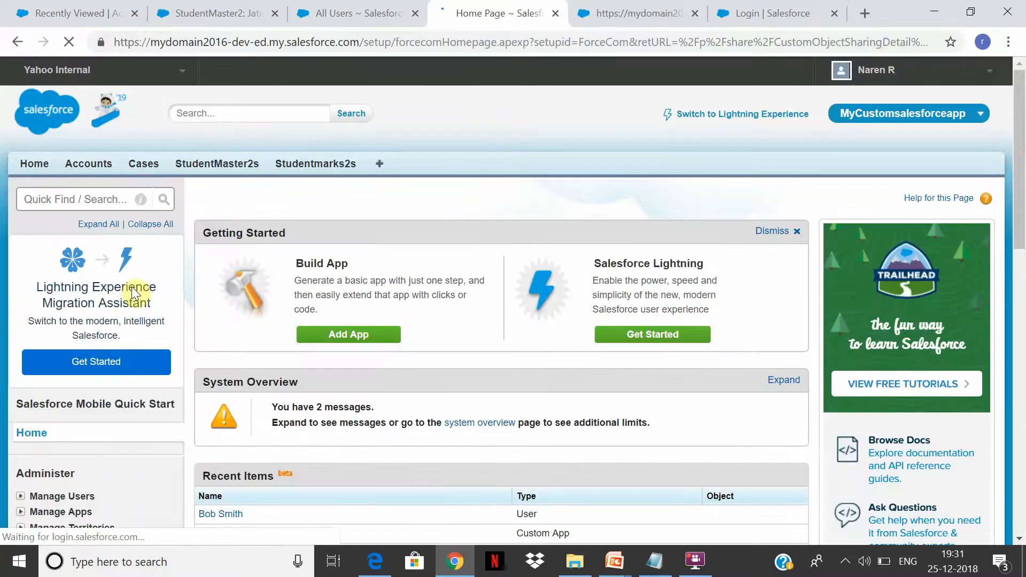
left_click(20, 496)
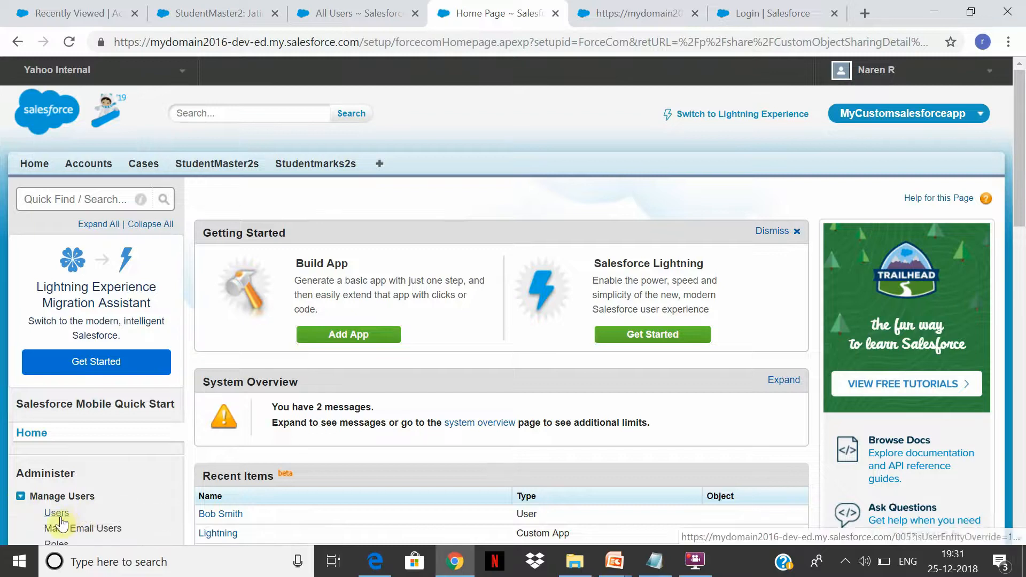
left_click(58, 513)
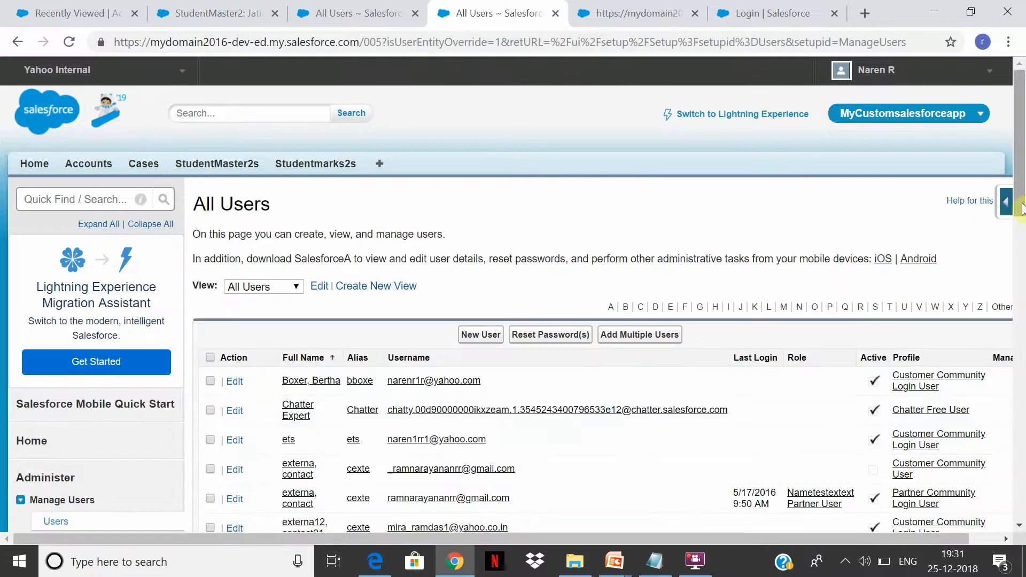
scroll(1022, 208, "down", 5)
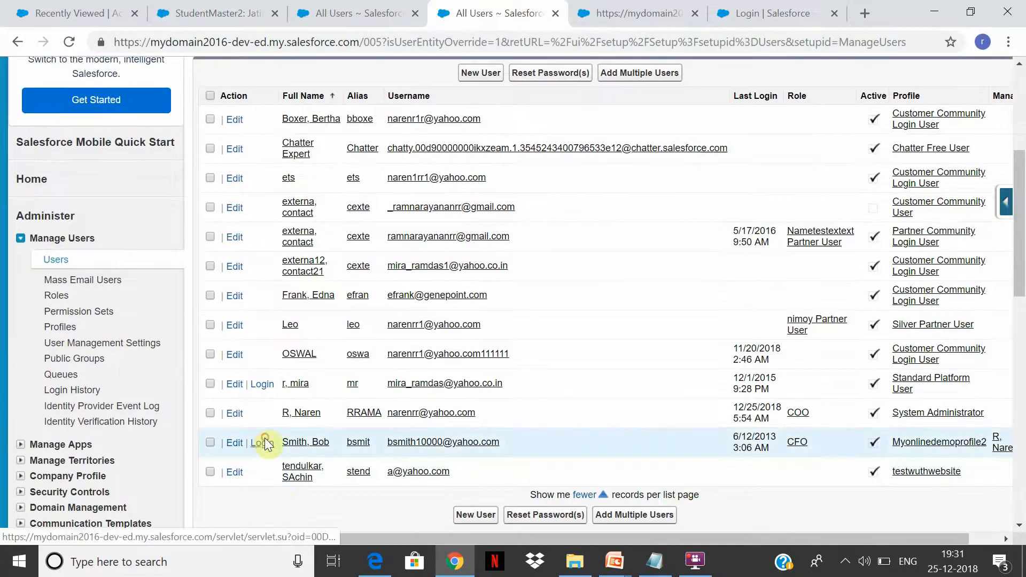
left_click(264, 442)
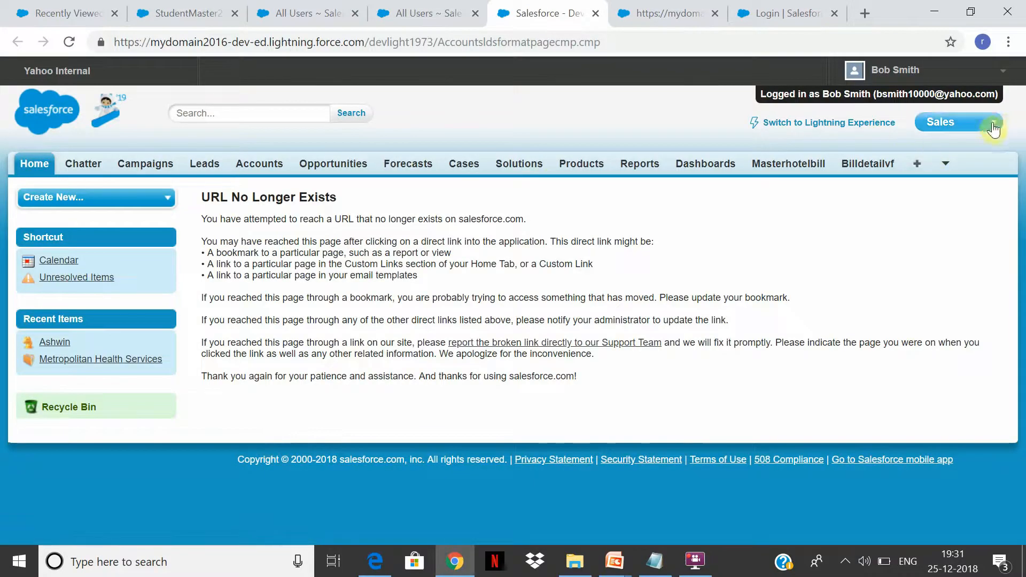
- Switch the CFO user's session to MyCustomsalesforceapp and view the All list of StudentMaster2s
left_click(993, 128)
left_click(941, 333)
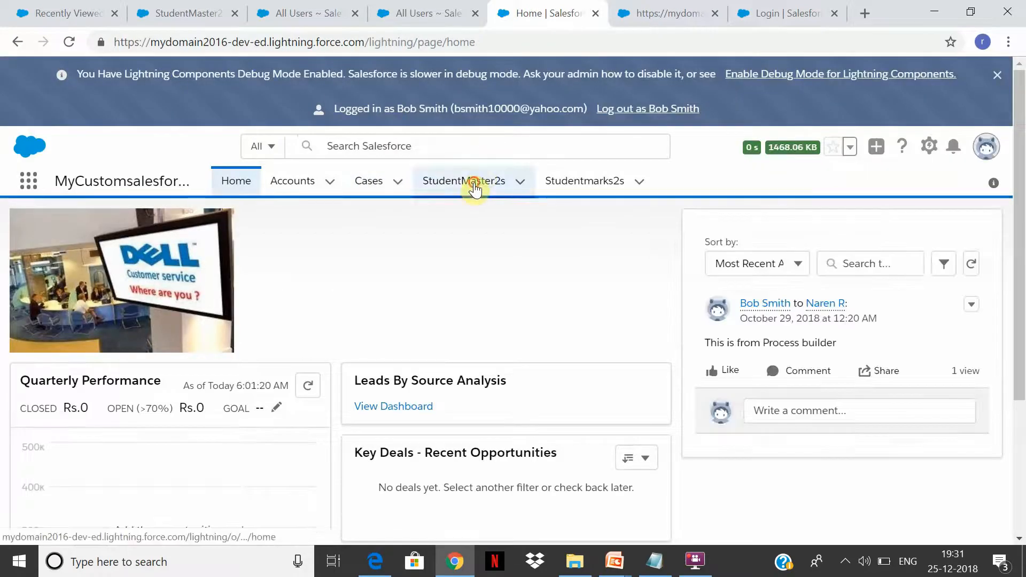
left_click(481, 184)
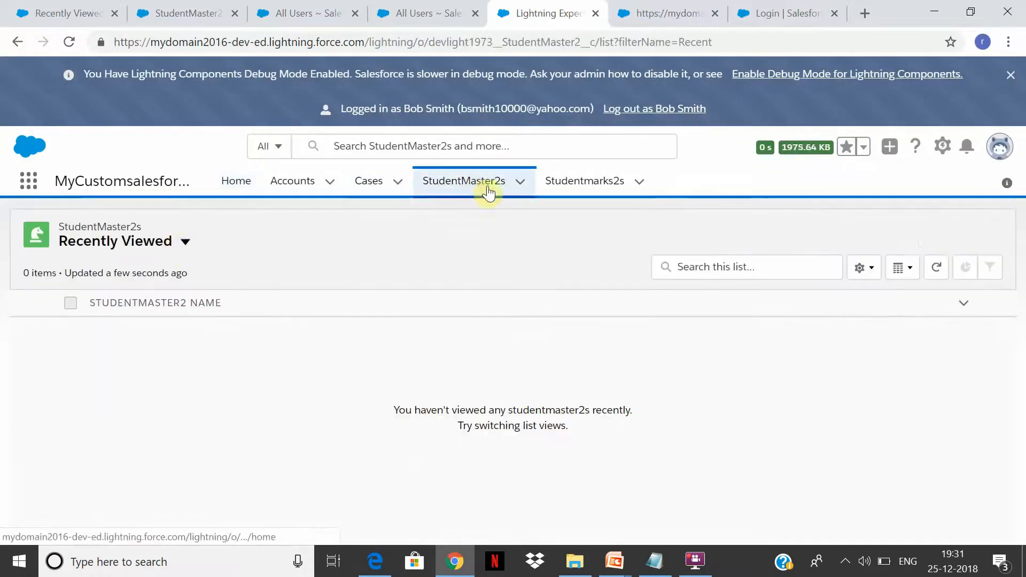
left_click(185, 242)
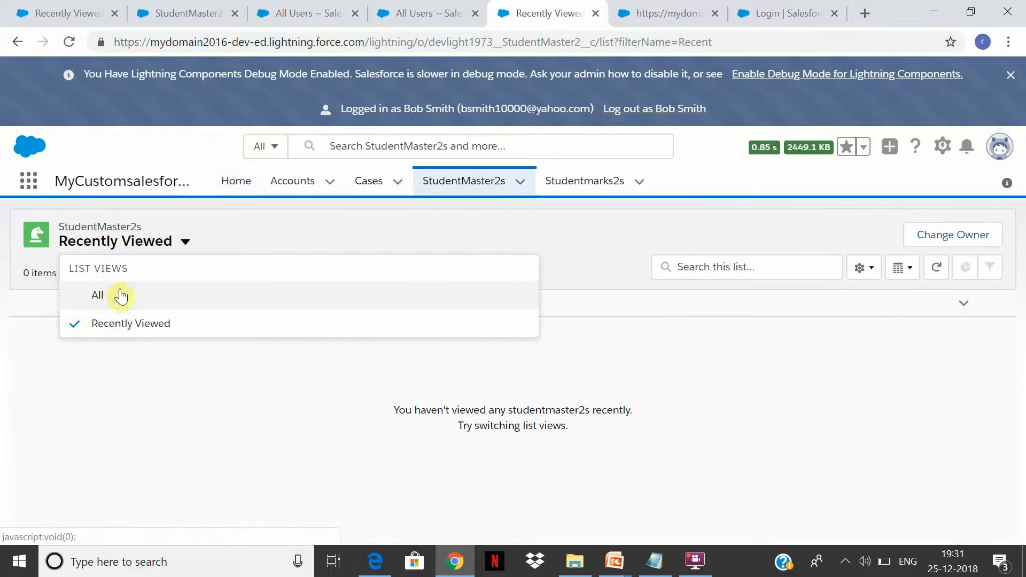
left_click(121, 297)
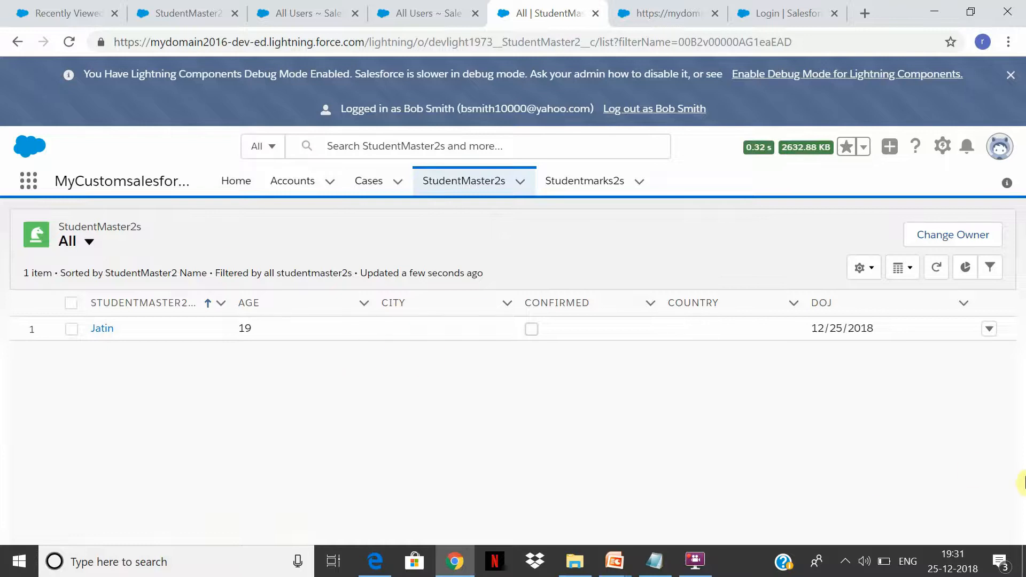
- Log out of the CFO user's session to return to the administrator's account
left_click(451, 8)
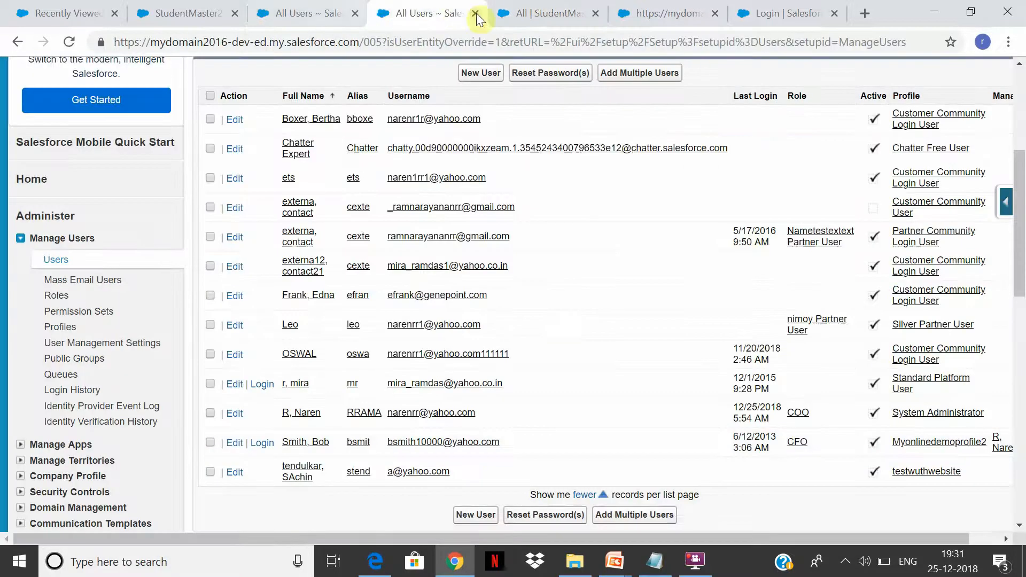
left_click(533, 8)
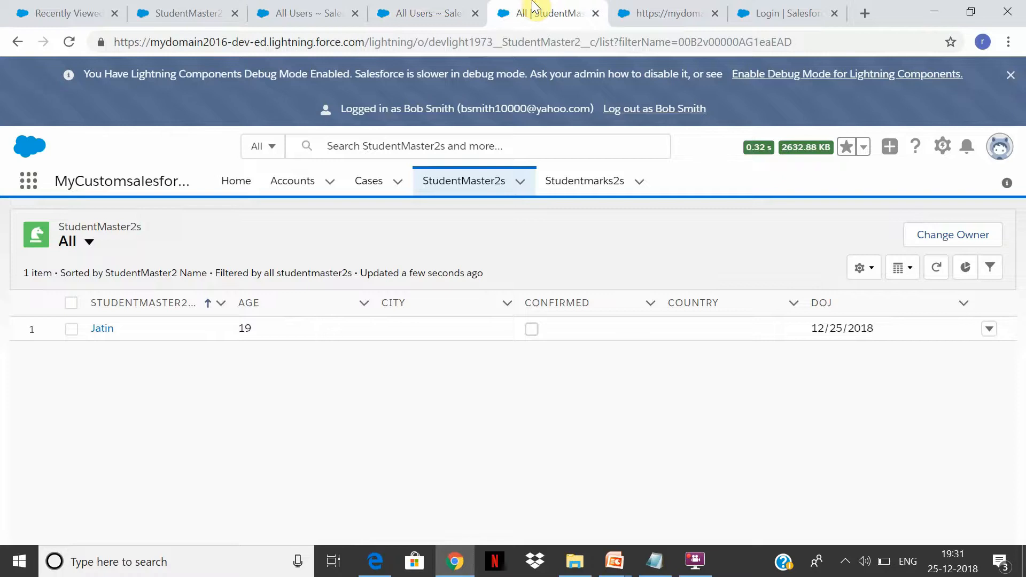
left_click(665, 110)
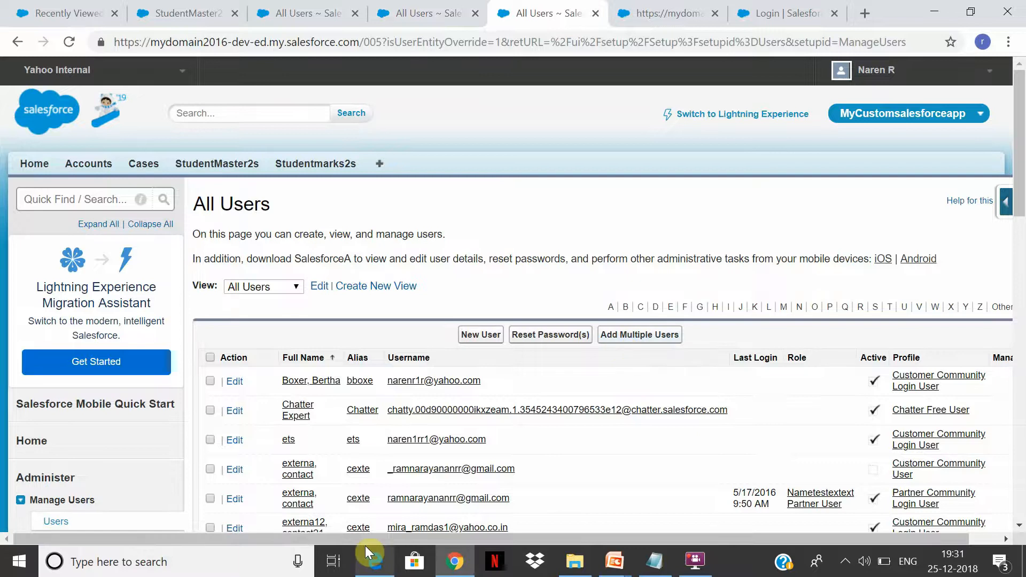
- Find the Sharing Settings in Setup and start a new sharing rule for StudentMaster2
mouse_move(367, 549)
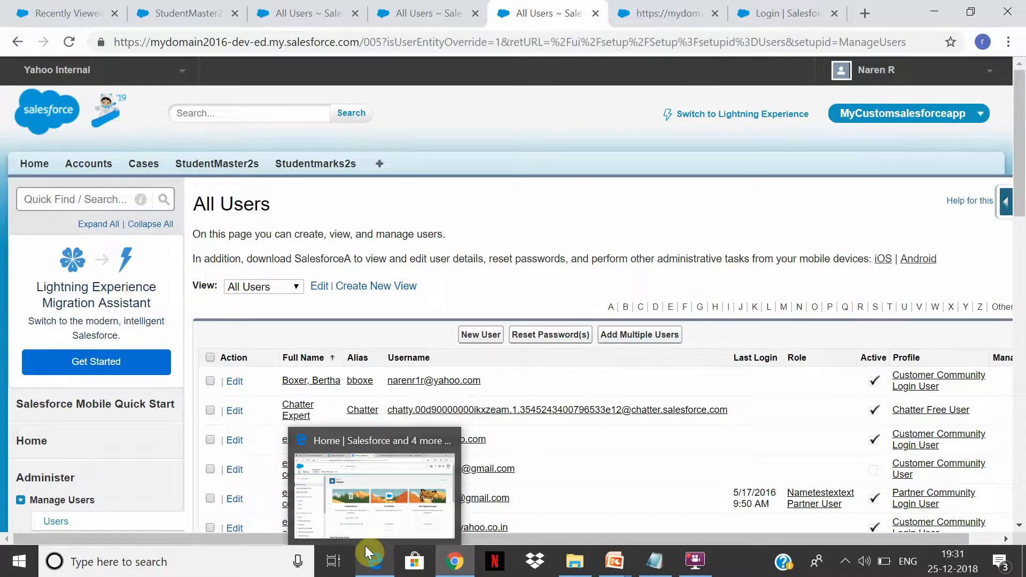
left_click(74, 205)
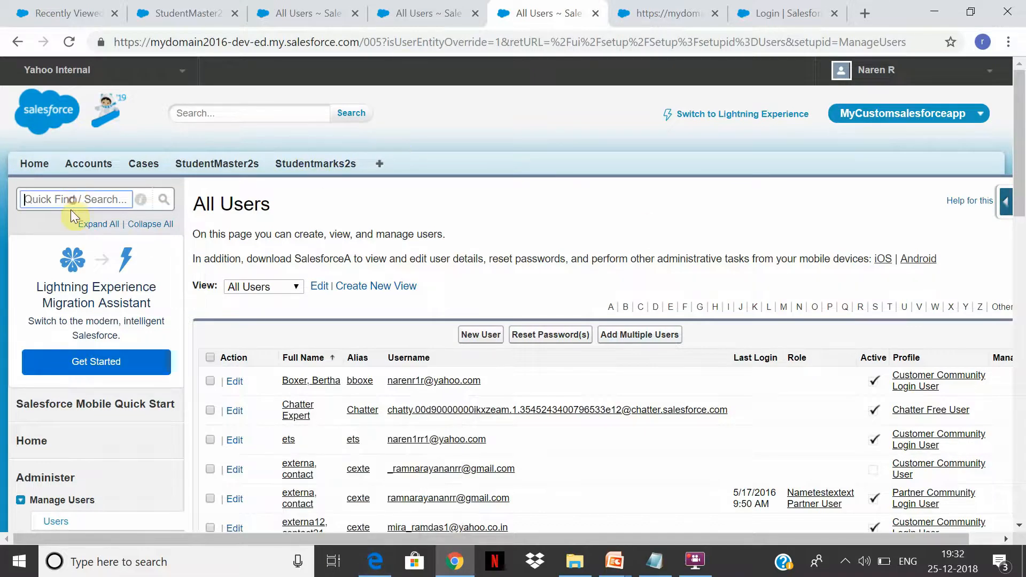
type("sharing")
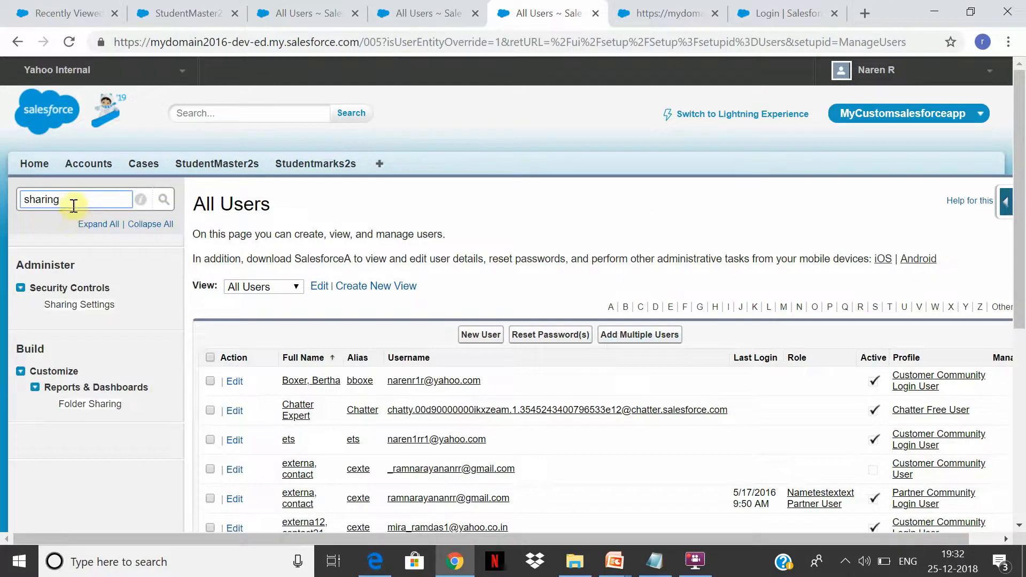
left_click(94, 306)
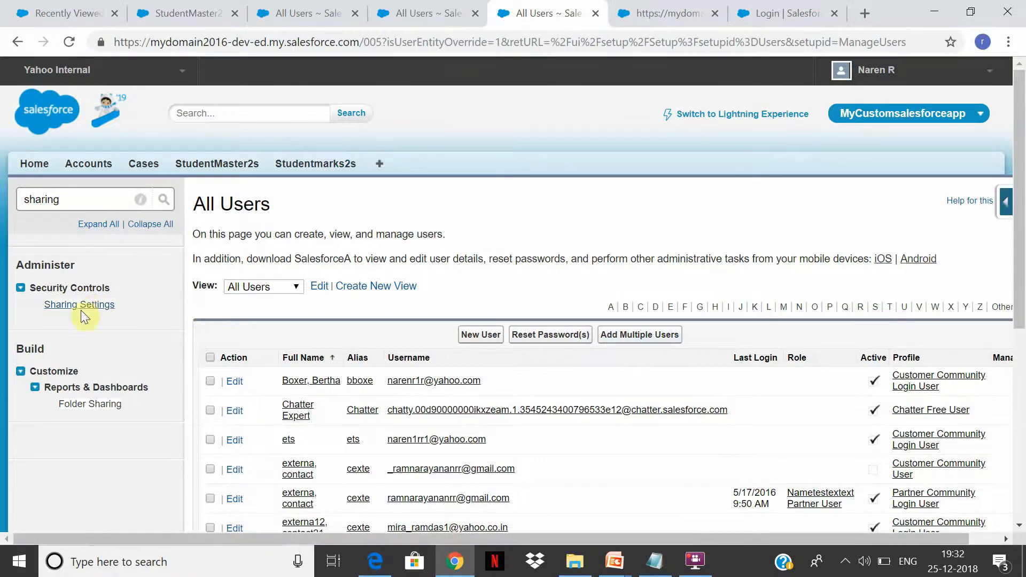
left_click(82, 305)
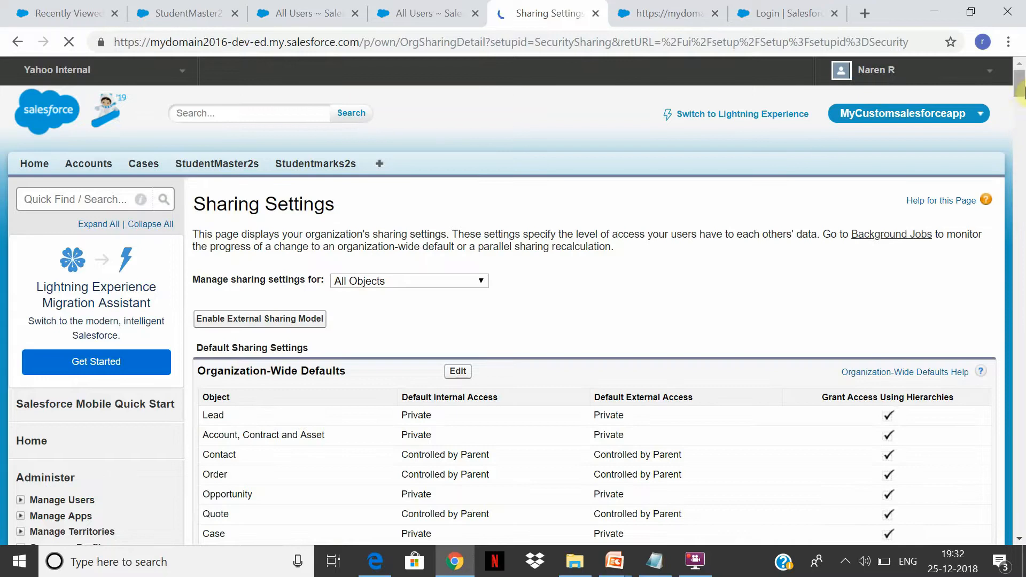
left_click_drag(1020, 88, 1020, 485)
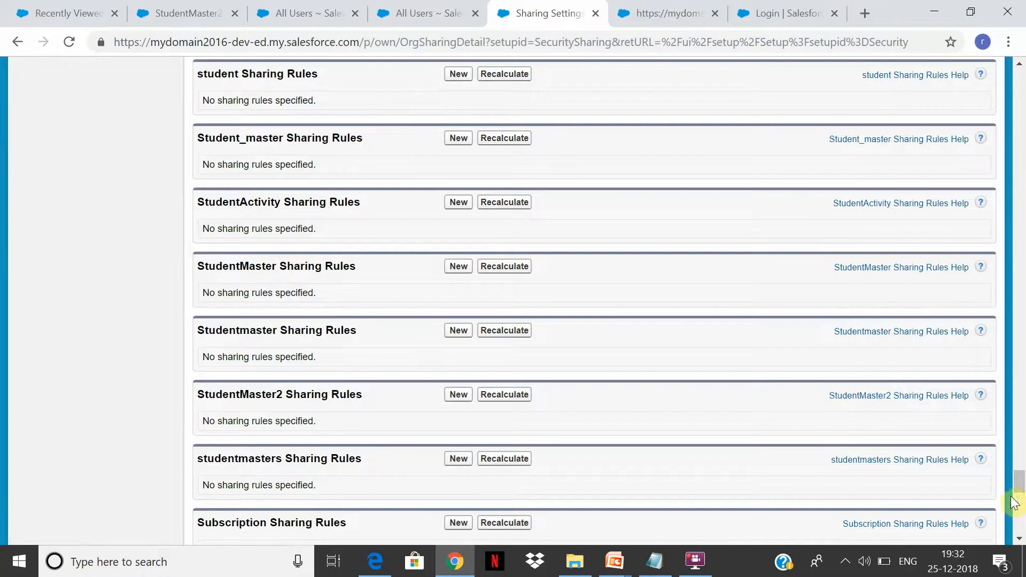
mouse_move(1019, 480)
left_mouse_down()
mouse_move(1019, 65)
mouse_move(1017, 493)
left_mouse_up()
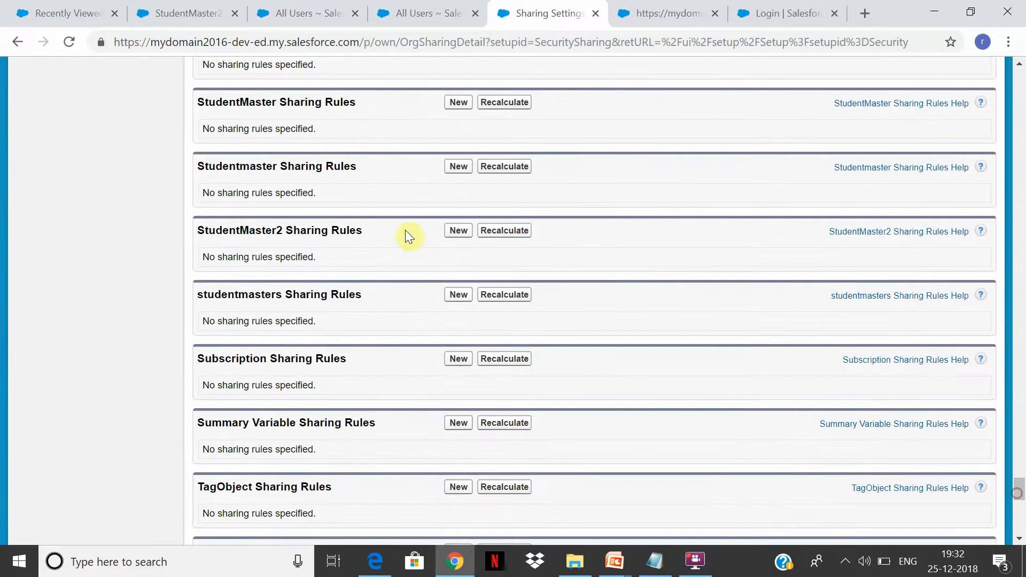
left_click(458, 231)
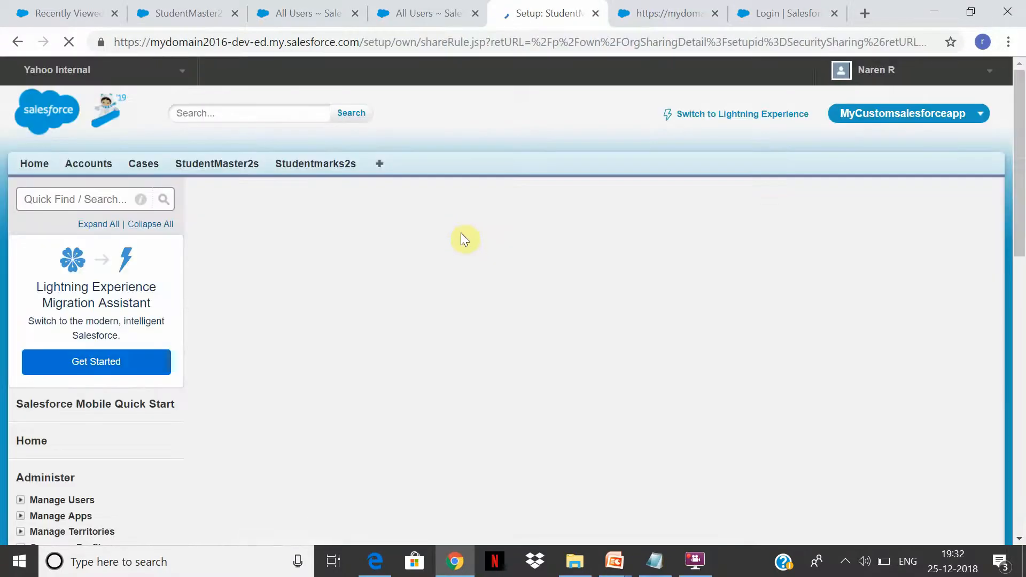
- Label the sharing rule newrule and make its rule type based on criteria
left_click(407, 348)
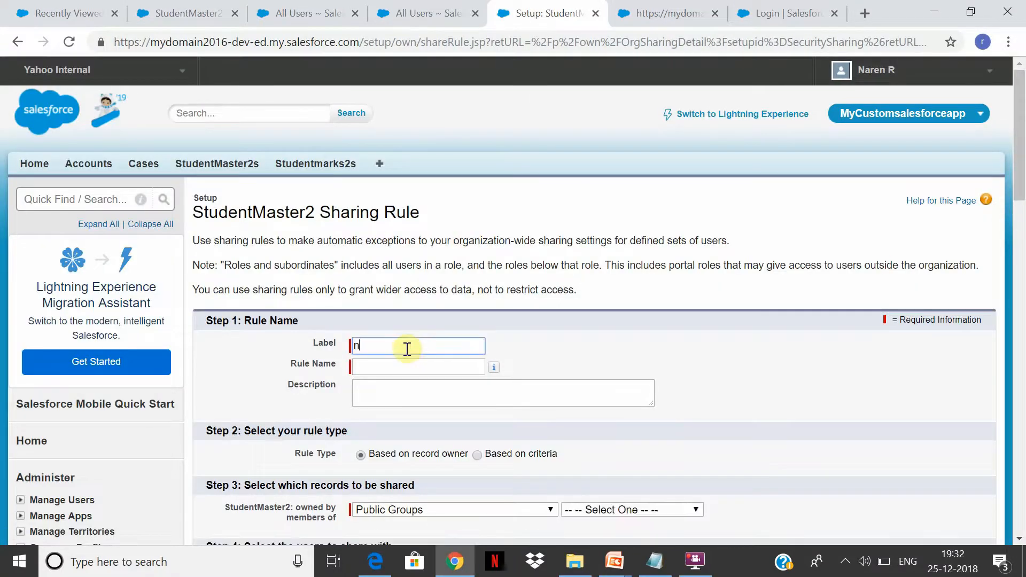
key("Tab")
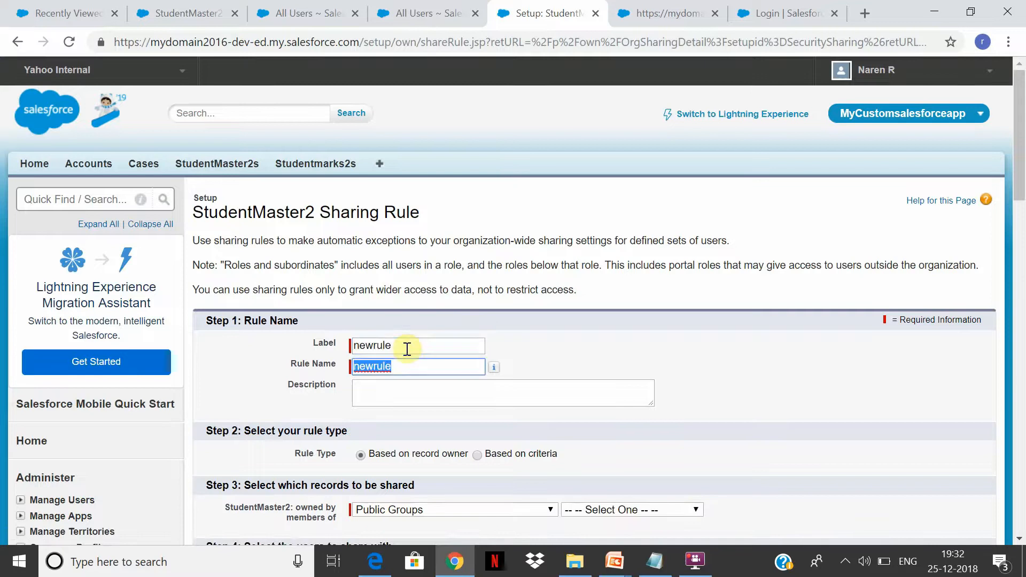
left_click(478, 456)
- Set the rule's first criterion to Age not equal to 0
scroll(358, 285, "down", 5)
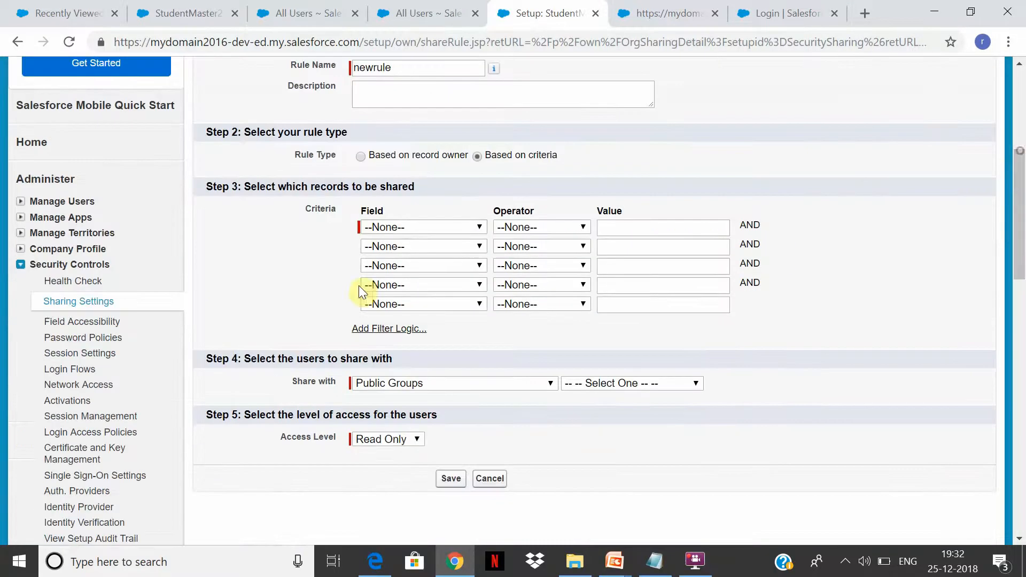
left_click(478, 230)
left_click(459, 254)
left_click(598, 226)
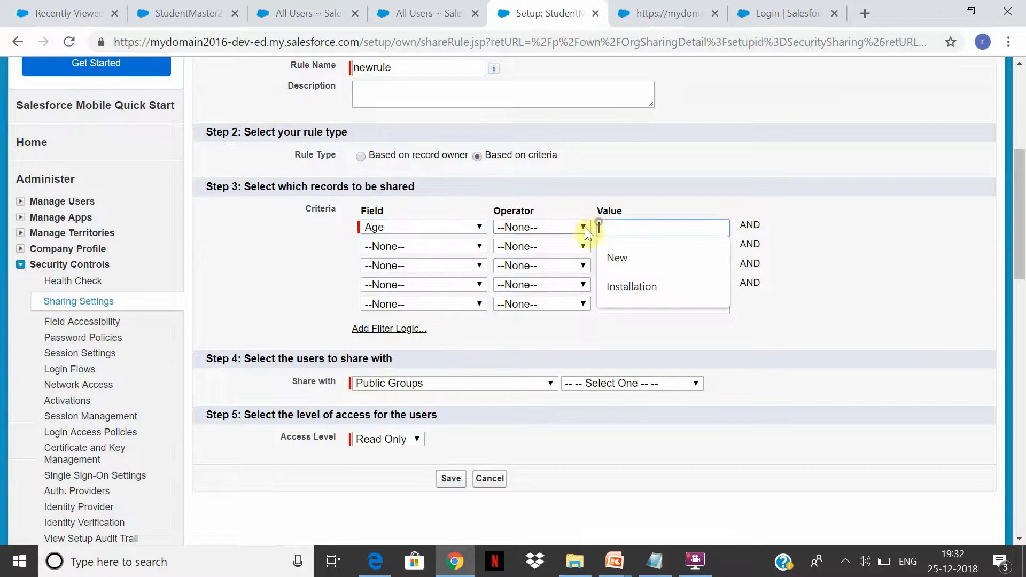
left_click(584, 230)
left_click(553, 270)
left_click(639, 227)
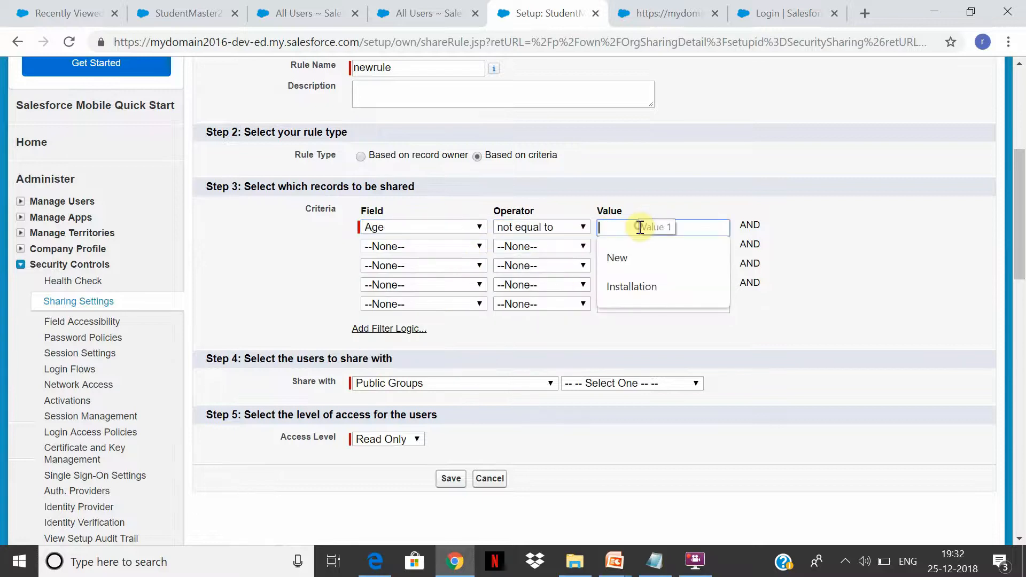
type("0")
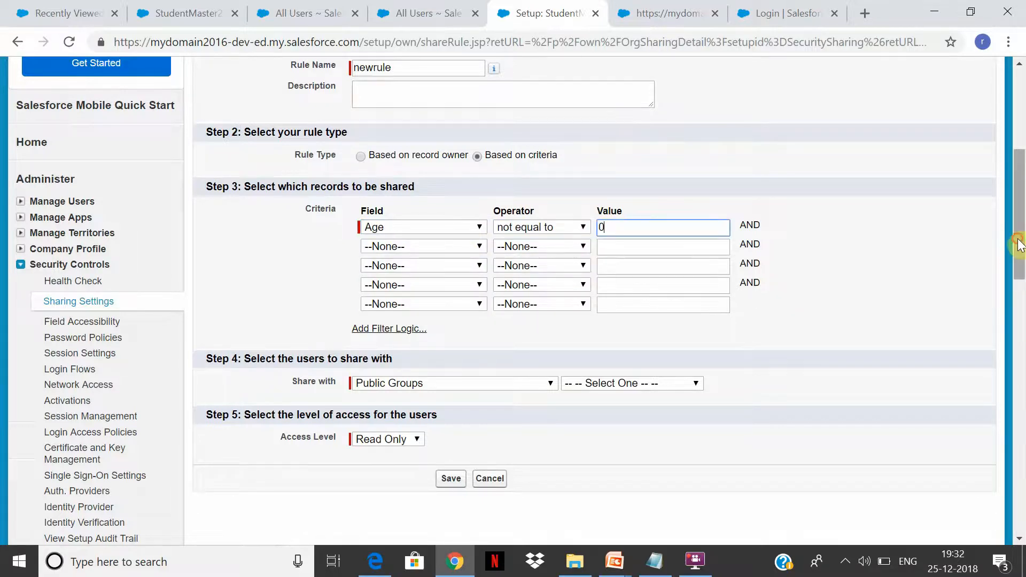
- Set the sharing rule to share the matching records with users in the Roles category
scroll(609, 267, "down", 3)
left_click(553, 247)
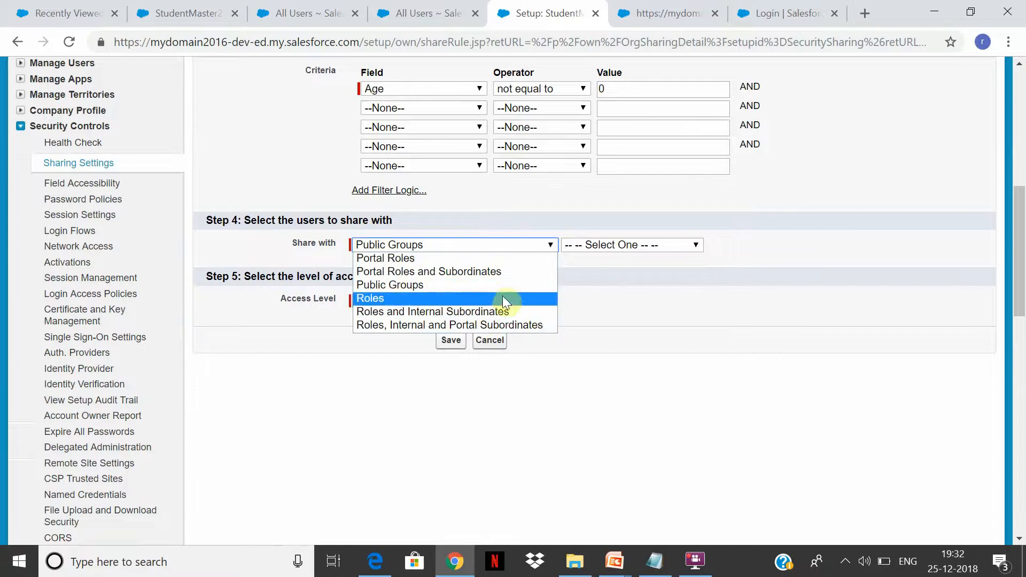
left_click(678, 292)
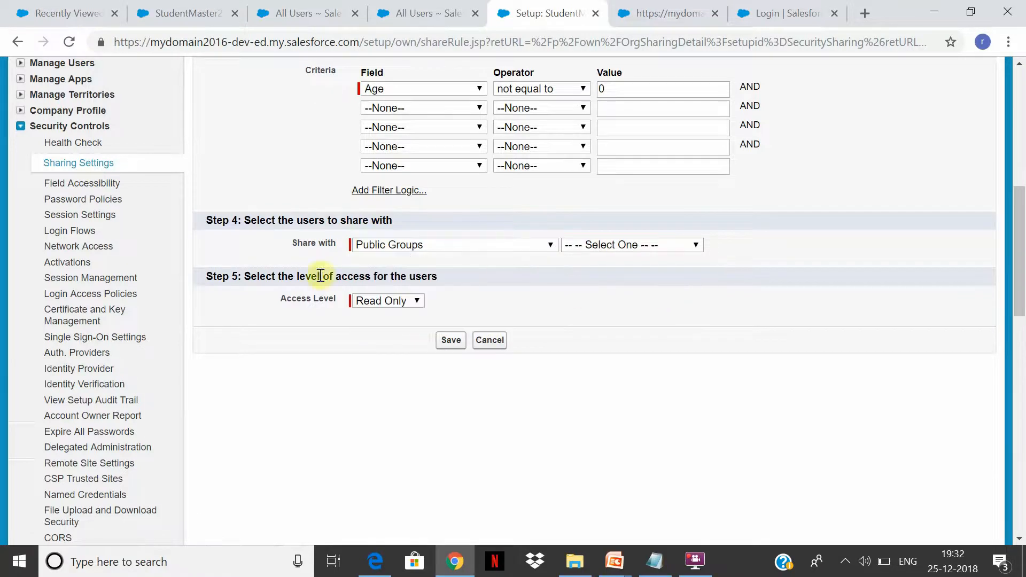
left_click(494, 251)
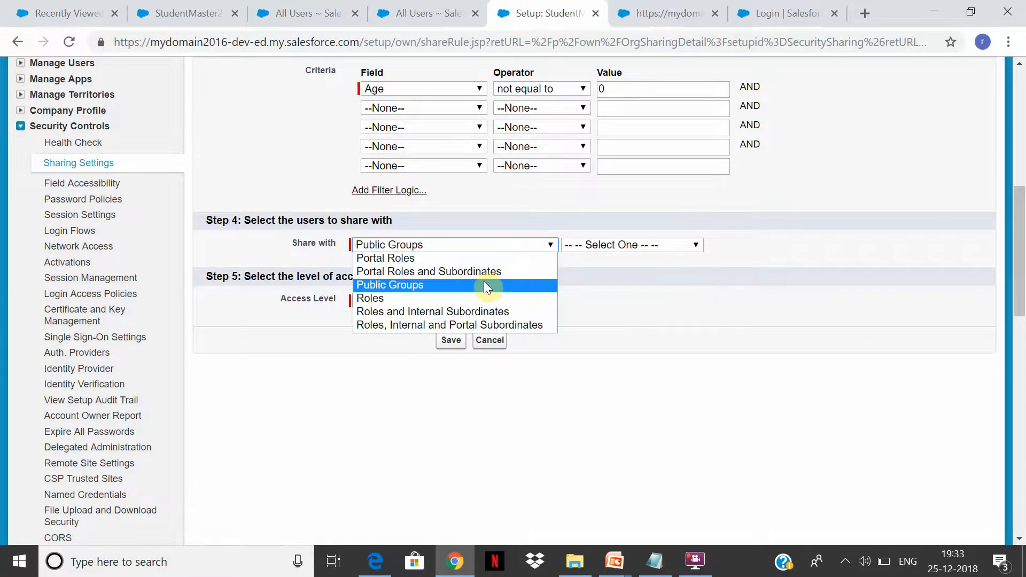
left_click(486, 298)
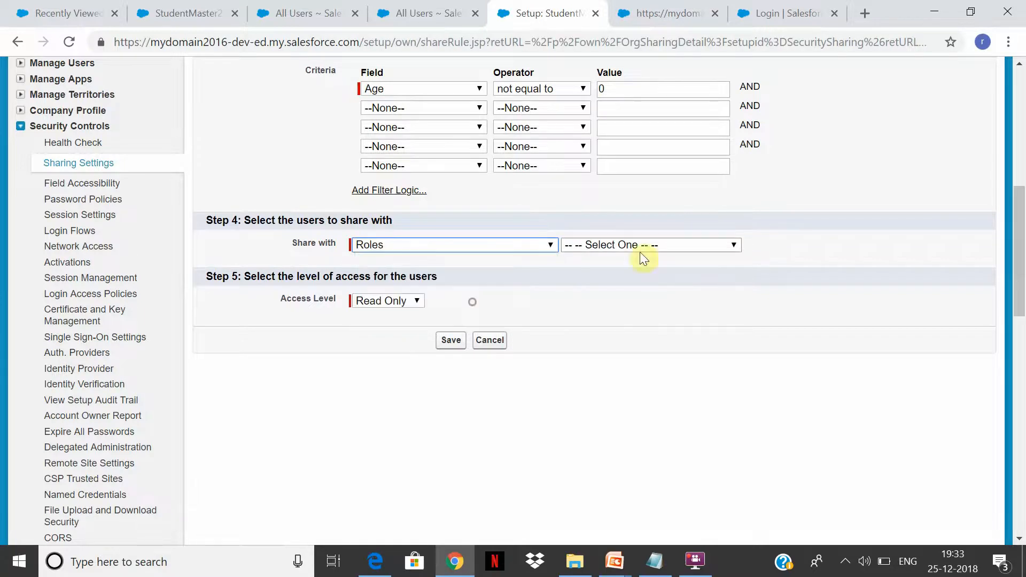
- Check the target user's role in the user list, share with the CFO role, and save the rule, accepting the sharing recalculation
left_click(716, 244)
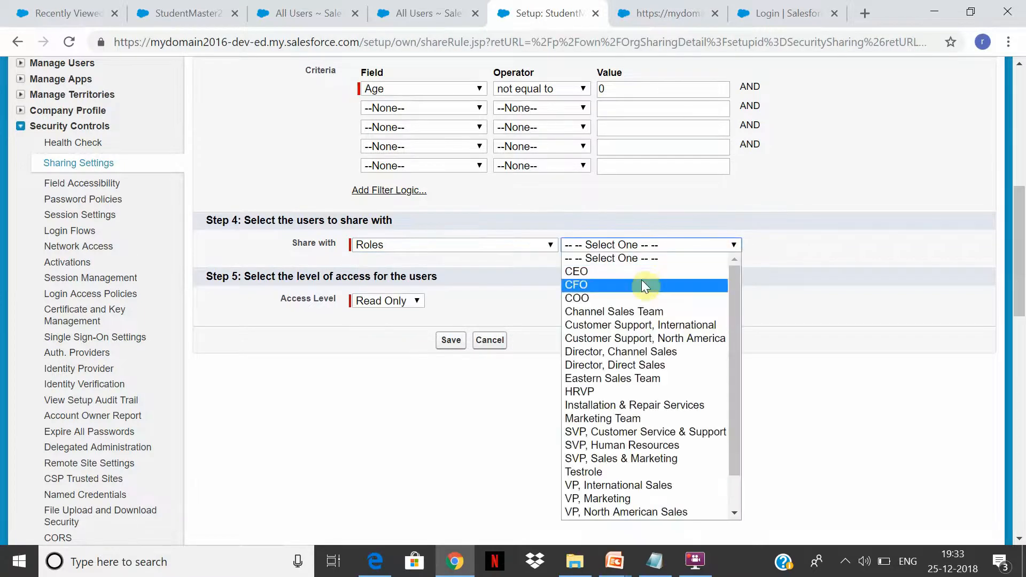
left_click(328, 7)
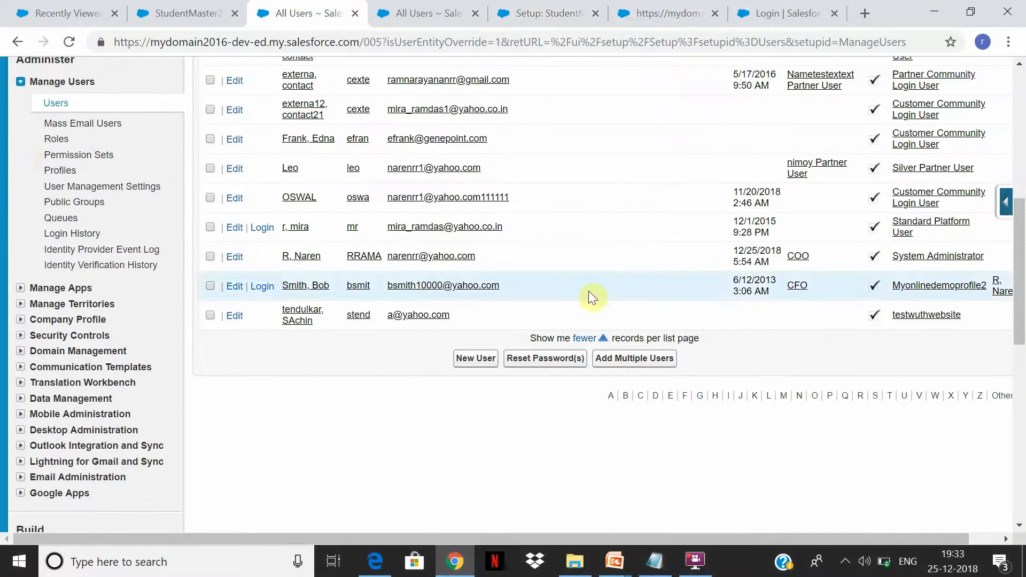
left_click(537, 12)
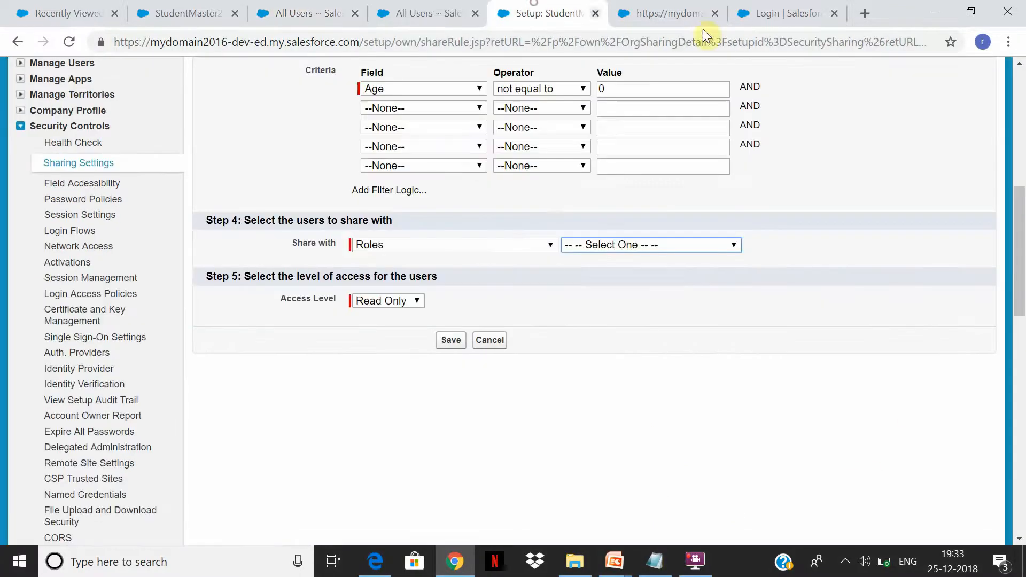
left_click(704, 246)
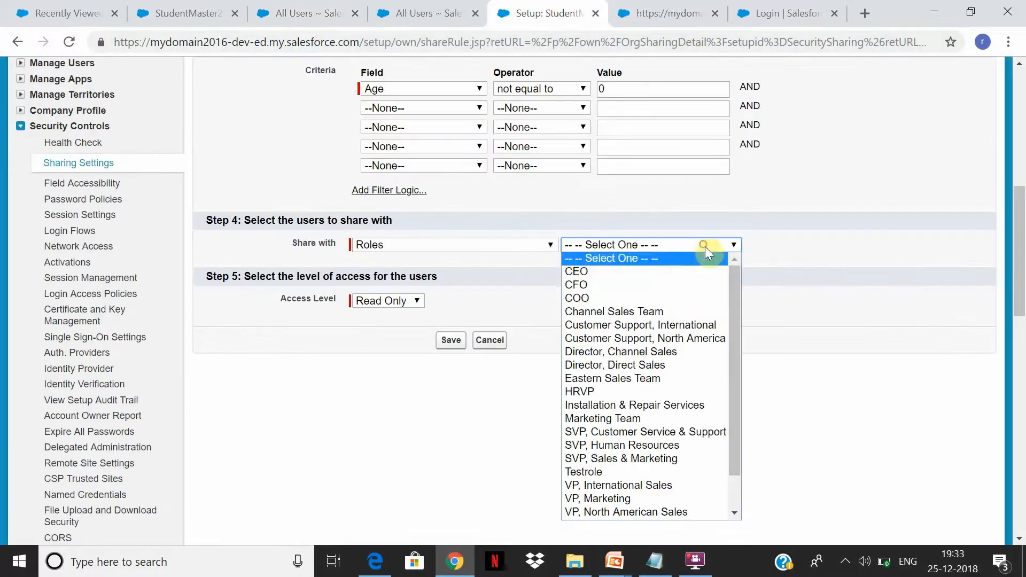
left_click(675, 284)
left_click(451, 340)
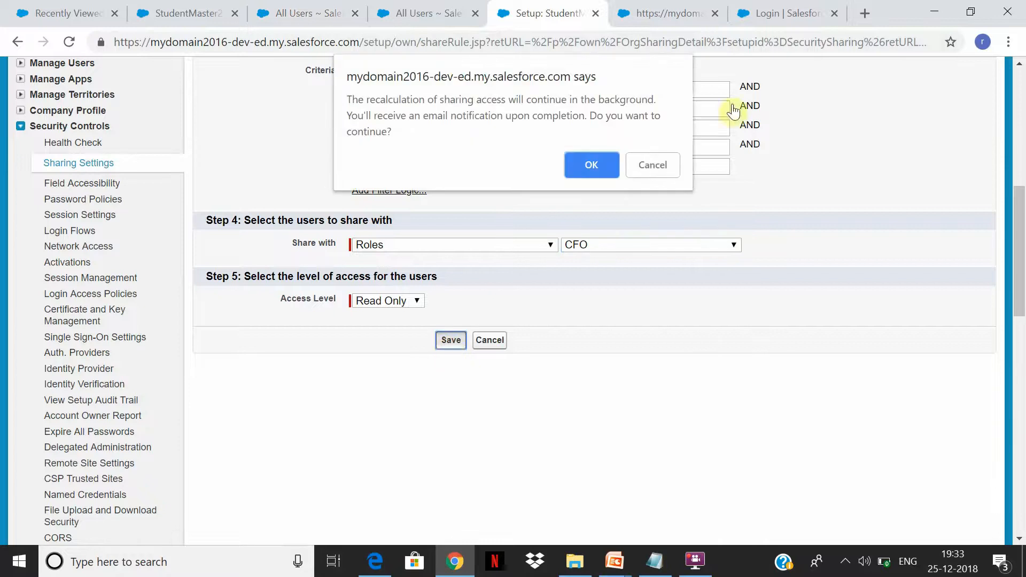
left_click(591, 167)
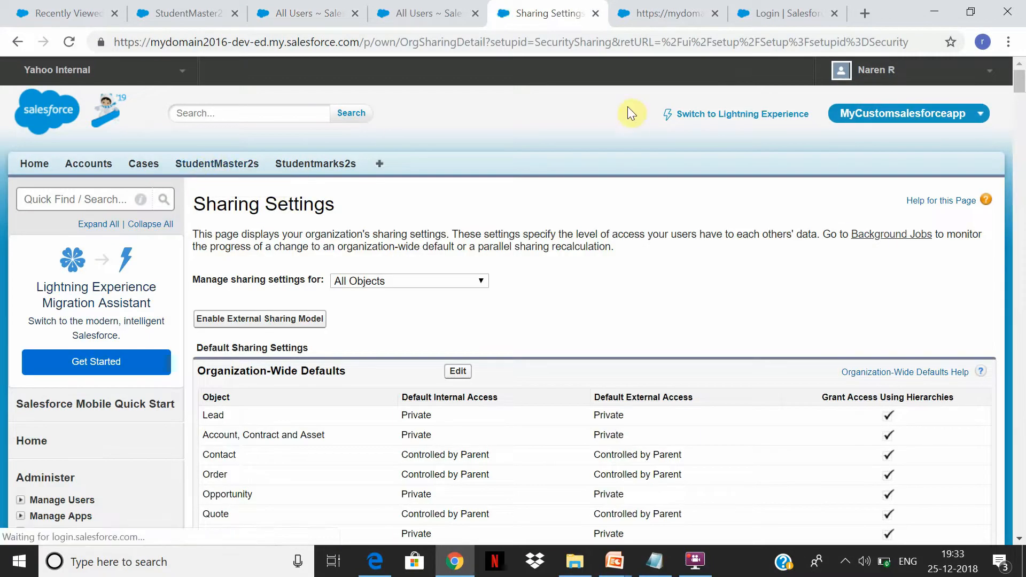
- Create and save a StudentMaster2 record with the student's name, Age 19 and DOJ 12/25/2018
left_click(227, 165)
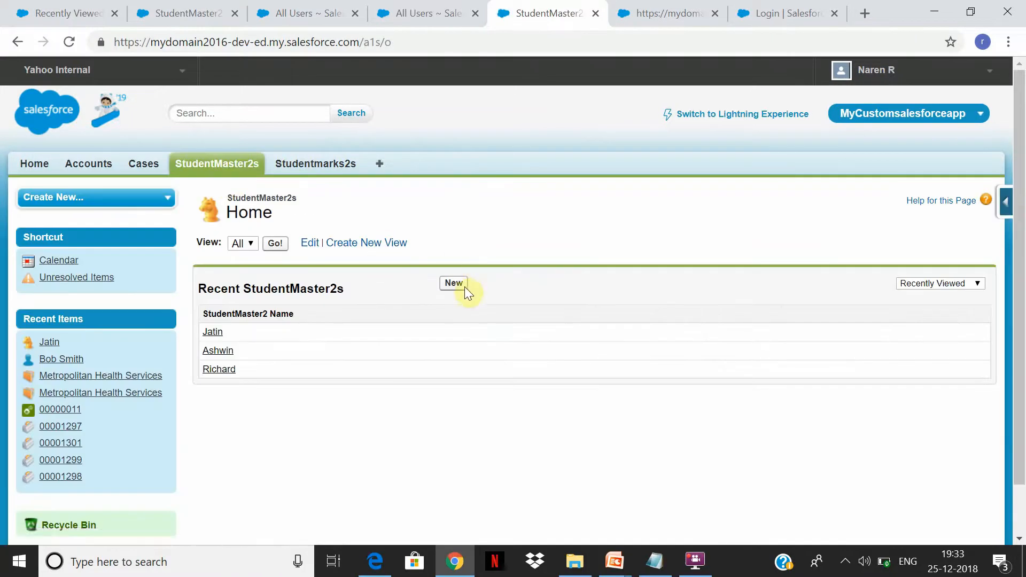
left_click(453, 284)
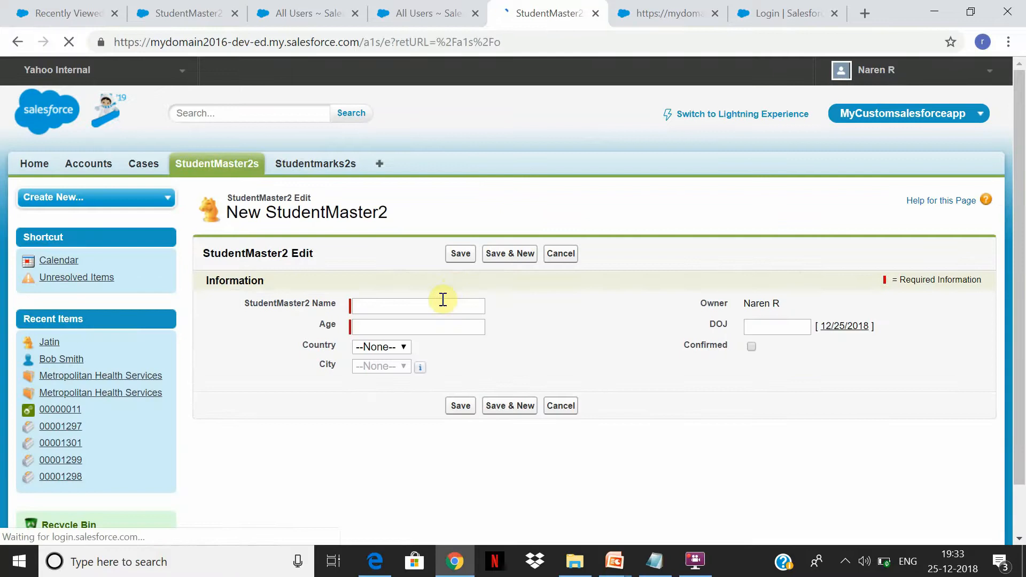
left_click(443, 302)
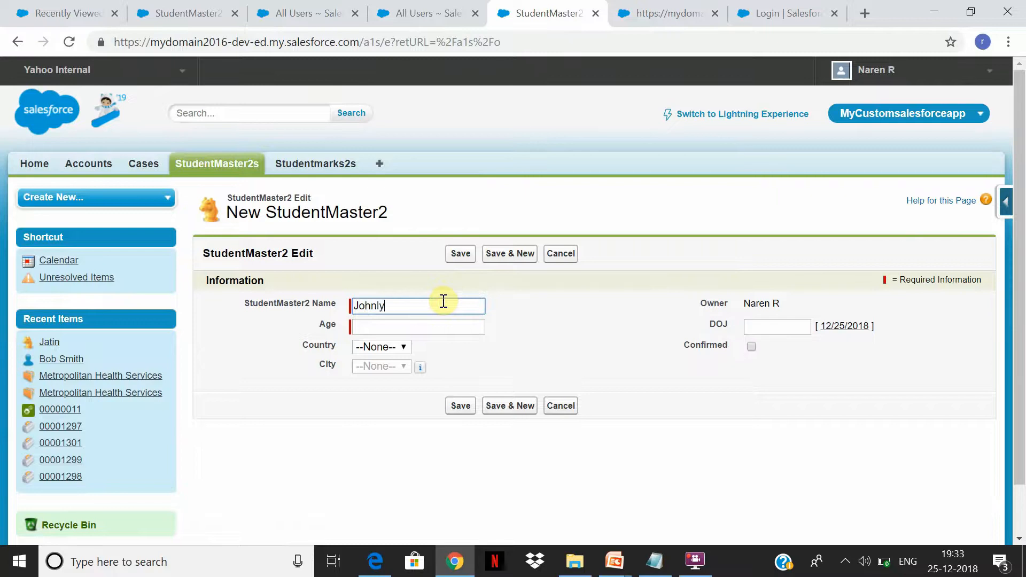
left_click(440, 325)
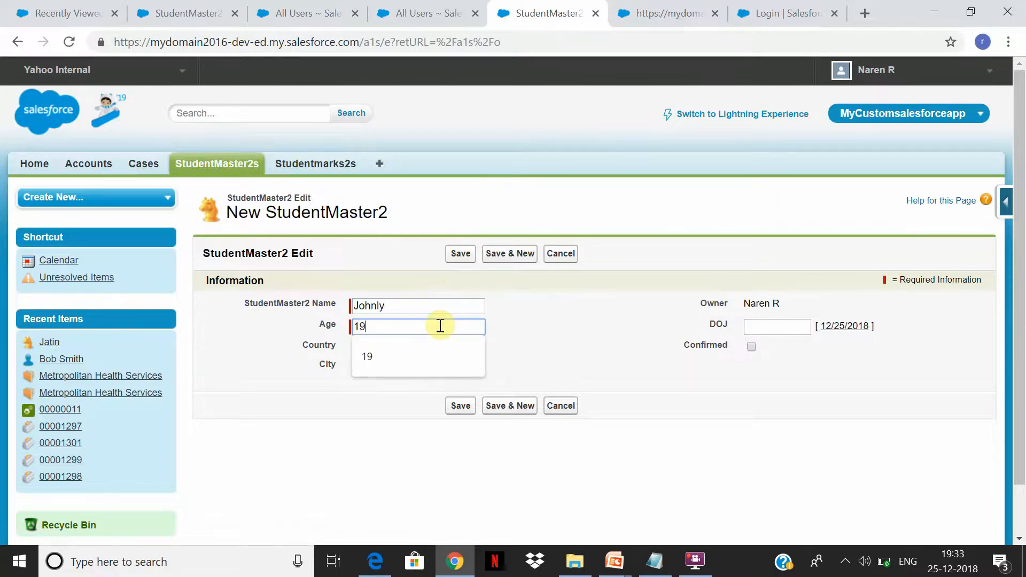
left_click(844, 327)
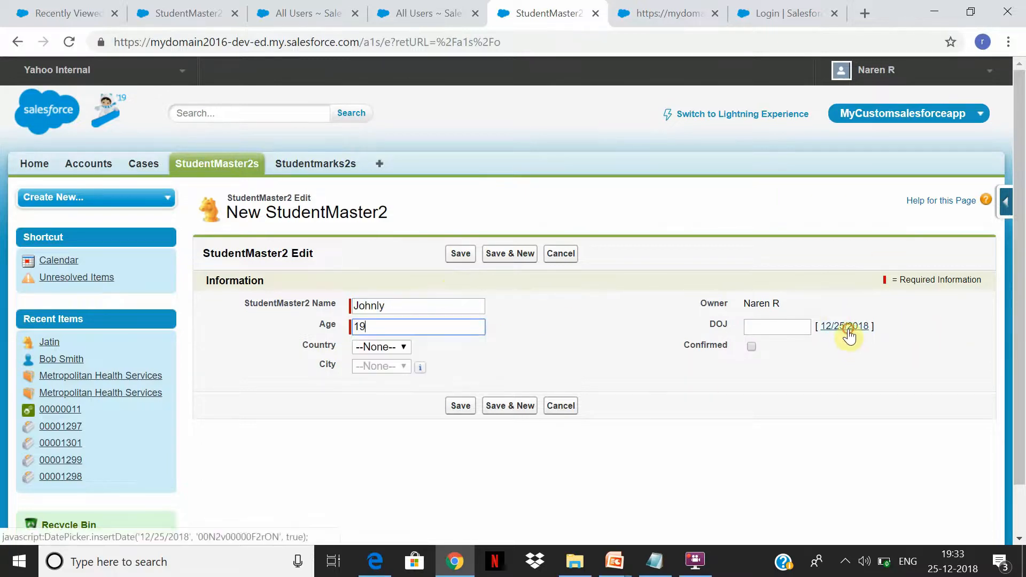
left_click(460, 405)
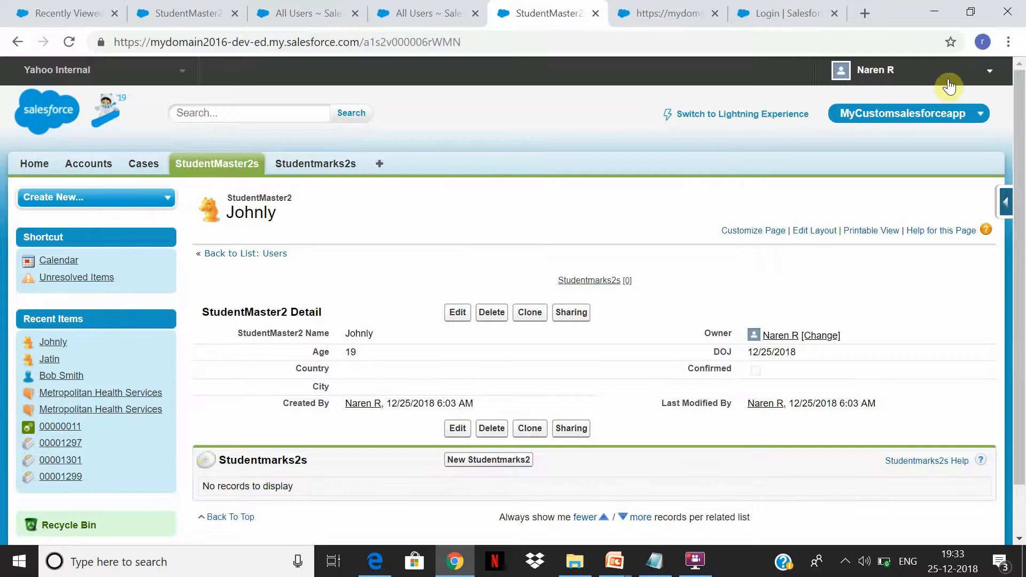
- Log in as the CFO user from the user list in a separate browser tab
left_click(304, 14)
left_click(262, 287)
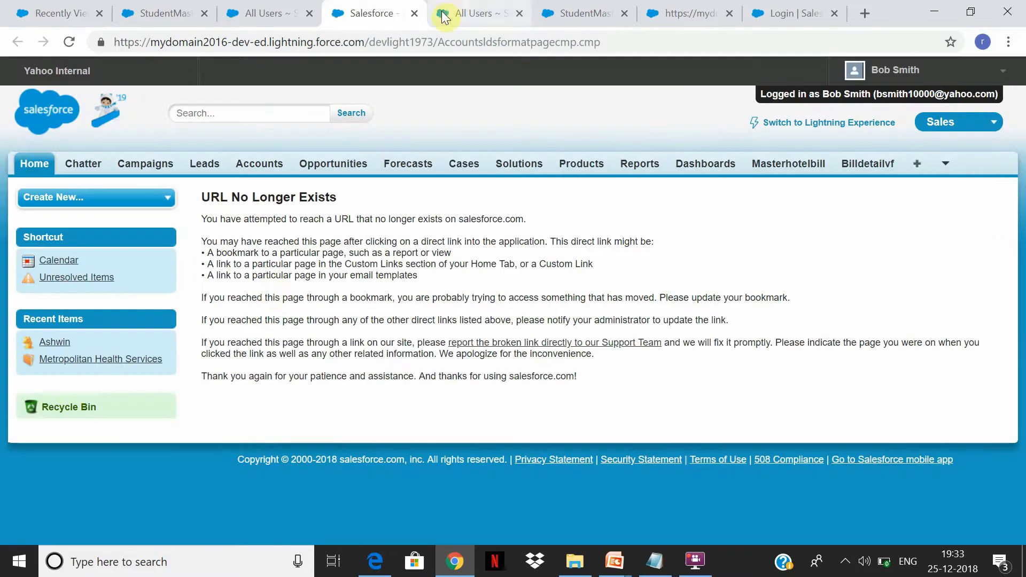
left_click(449, 13)
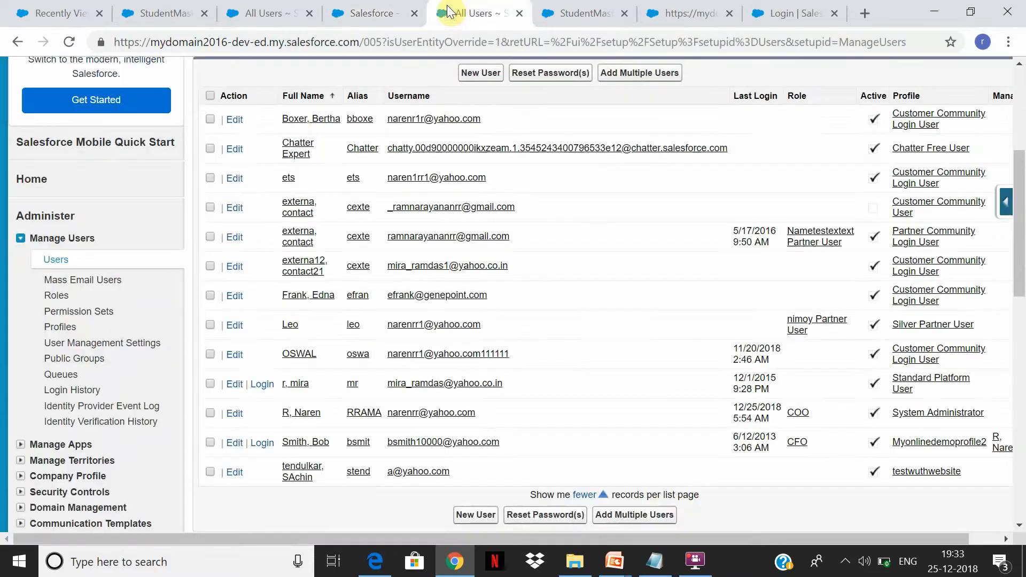
left_click(377, 13)
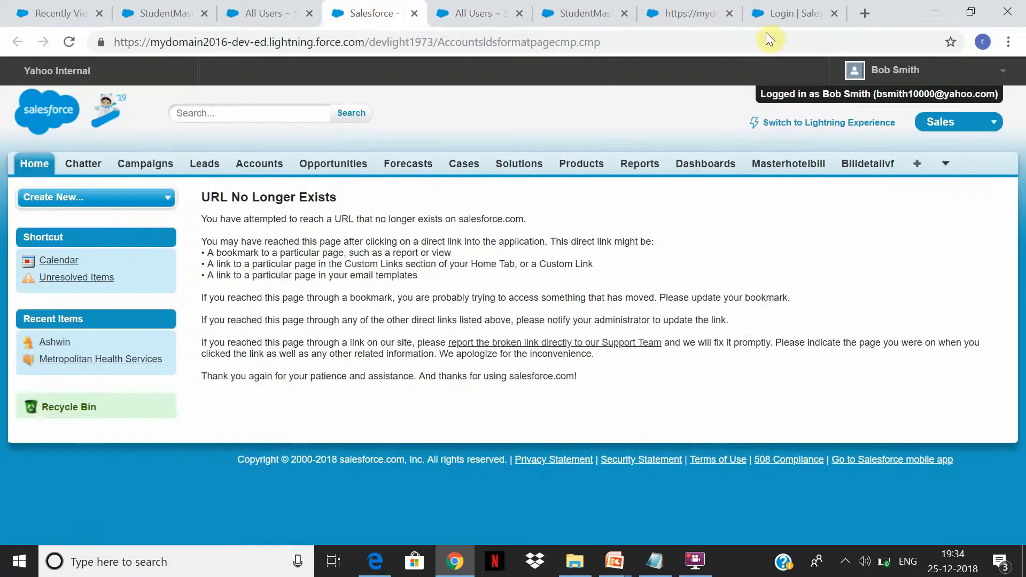
- Switch the CFO session to MyCustomsalesforceapp and display the All list view of StudentMaster2s to check record access
left_click(993, 122)
left_click(933, 335)
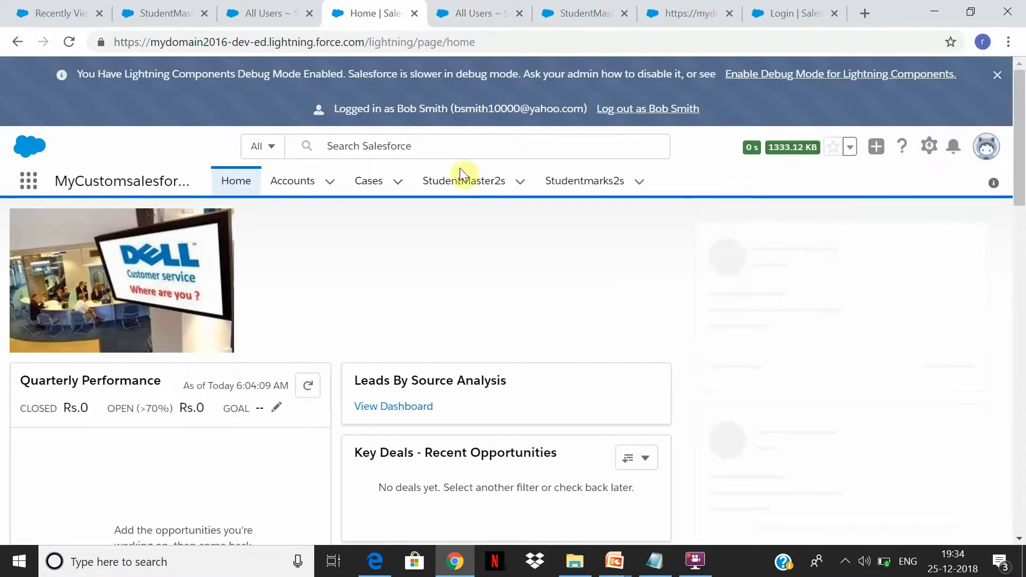
left_click(469, 183)
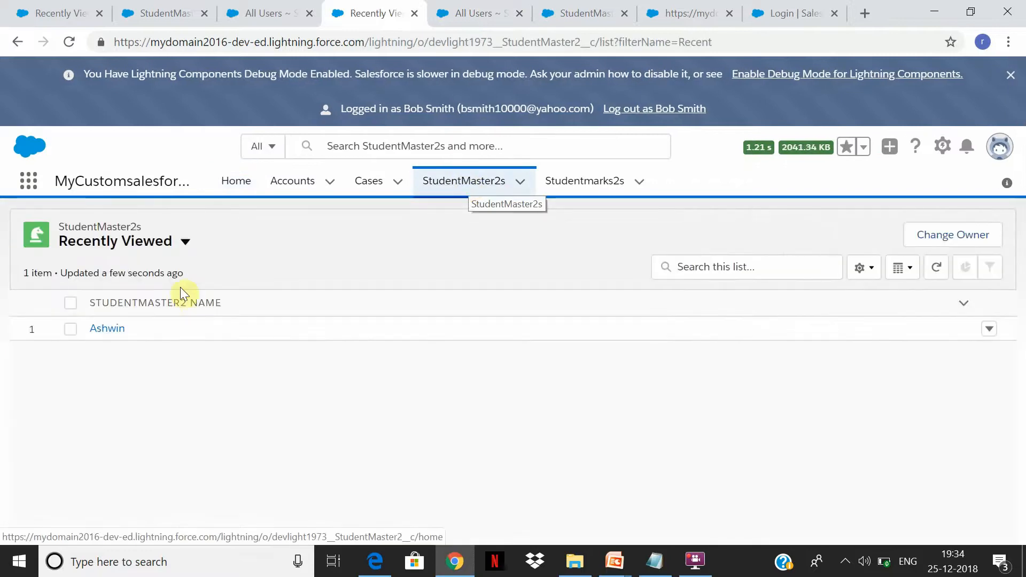
left_click(186, 247)
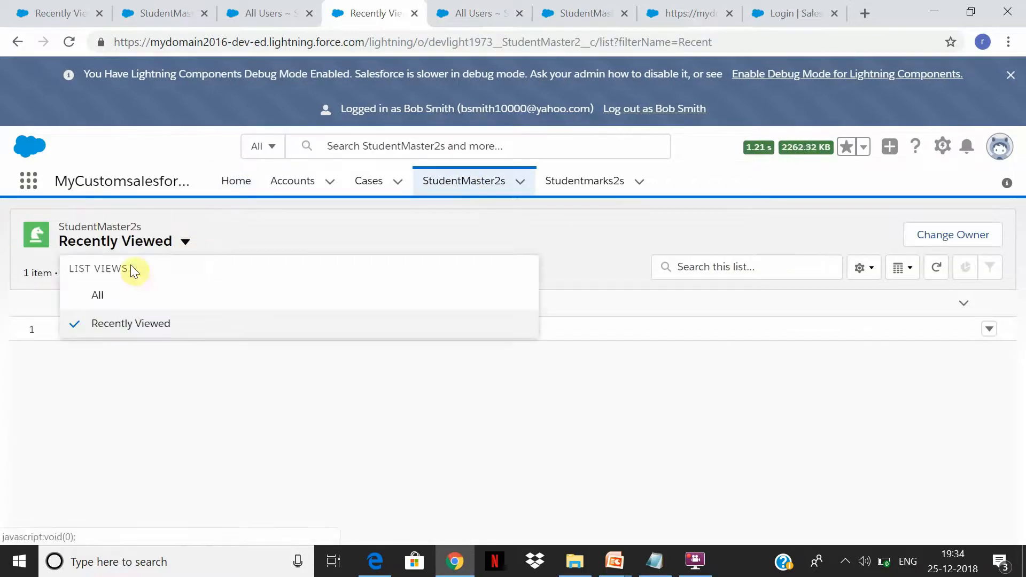
left_click(124, 293)
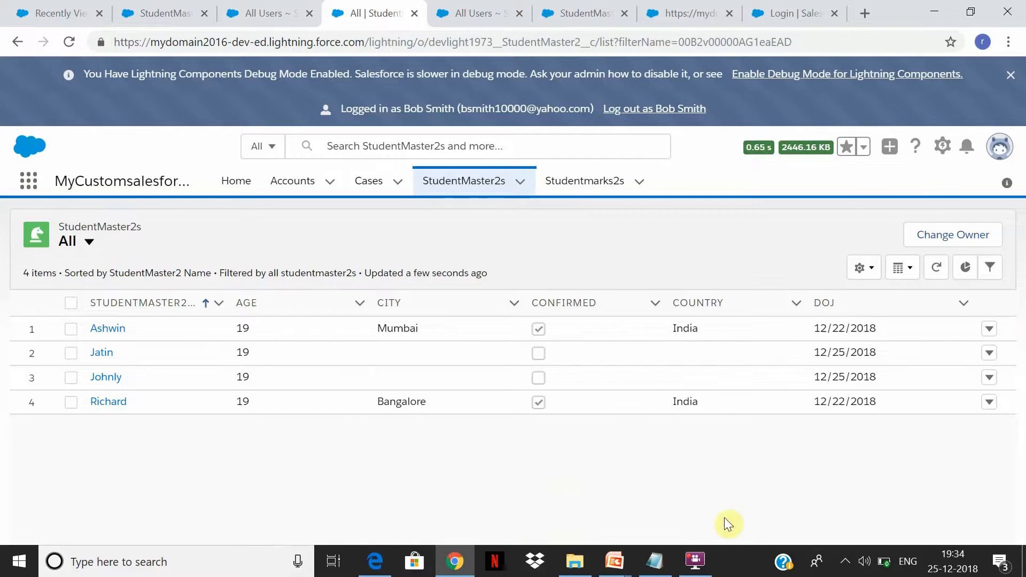
- Switch to the PowerPoint slide show and go back to the "OWD setting for objects" slide
mouse_move(703, 574)
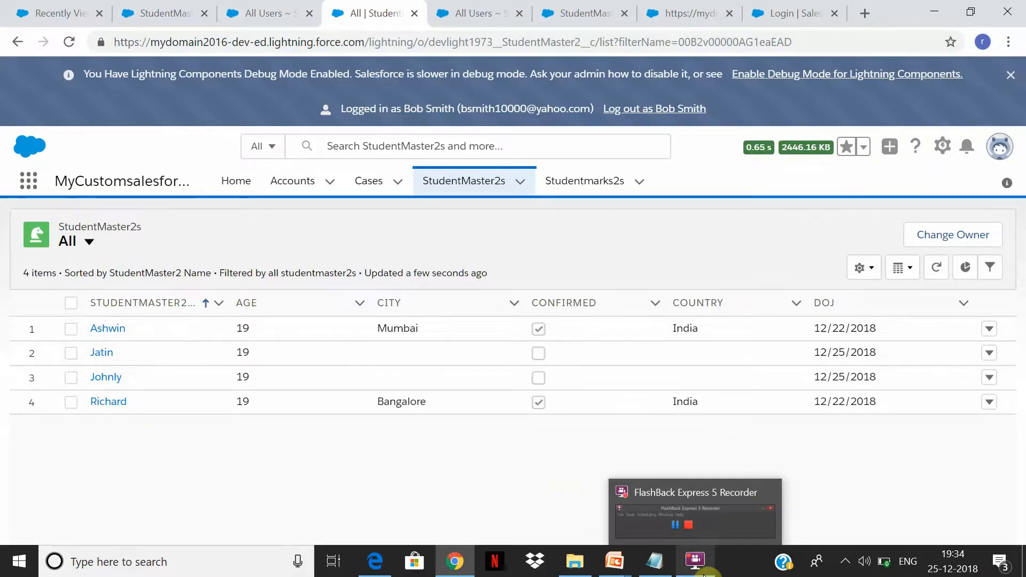
mouse_move(614, 561)
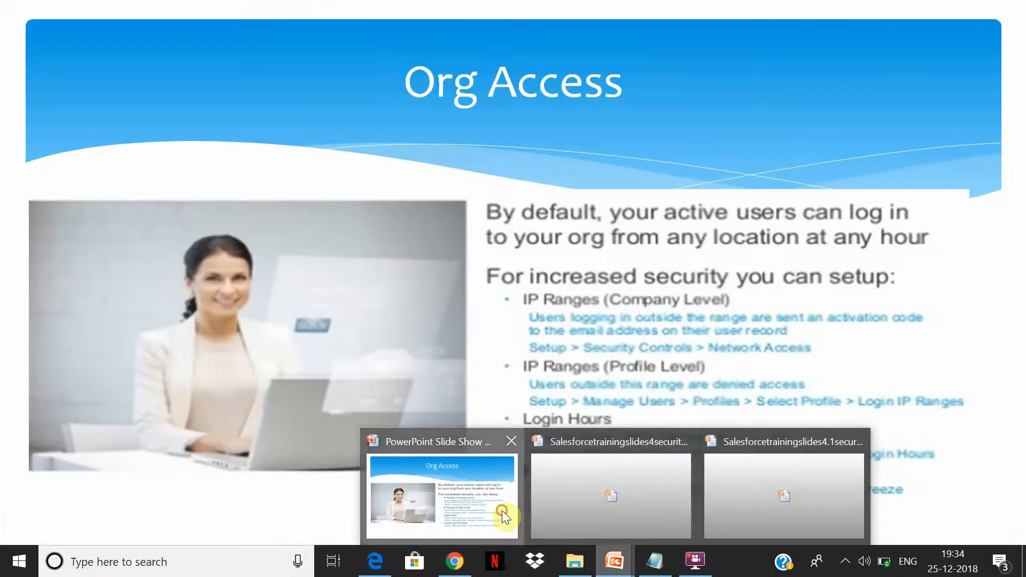
left_click(502, 511)
key("Left")
key("Left")
key("Left")
key("Left")
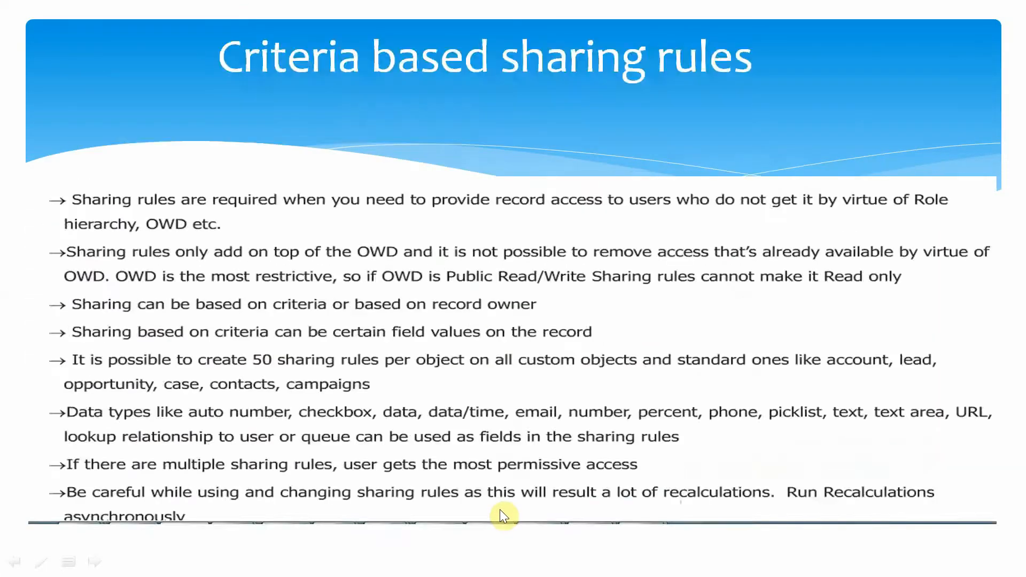
key("Left")
key("Left")
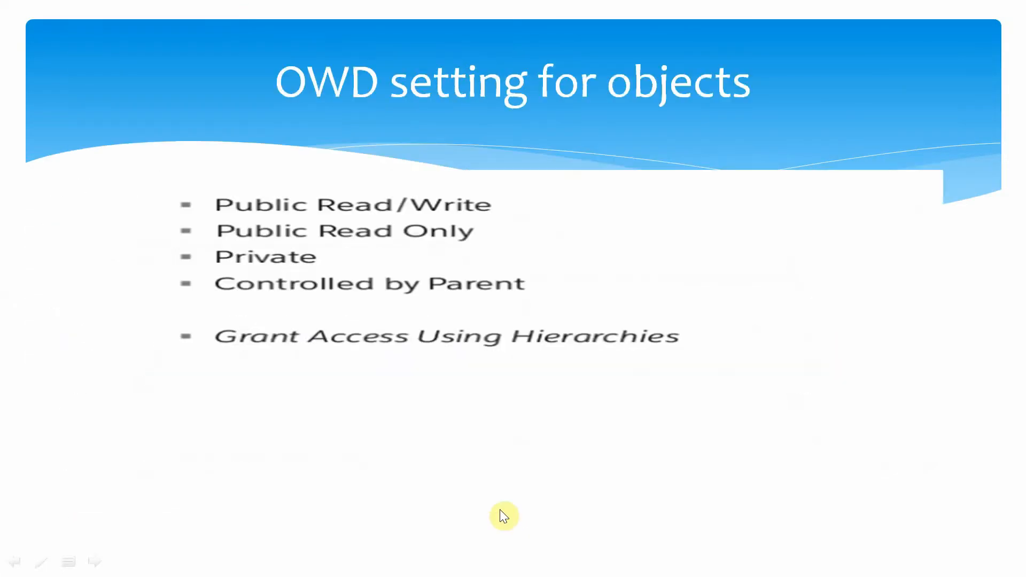